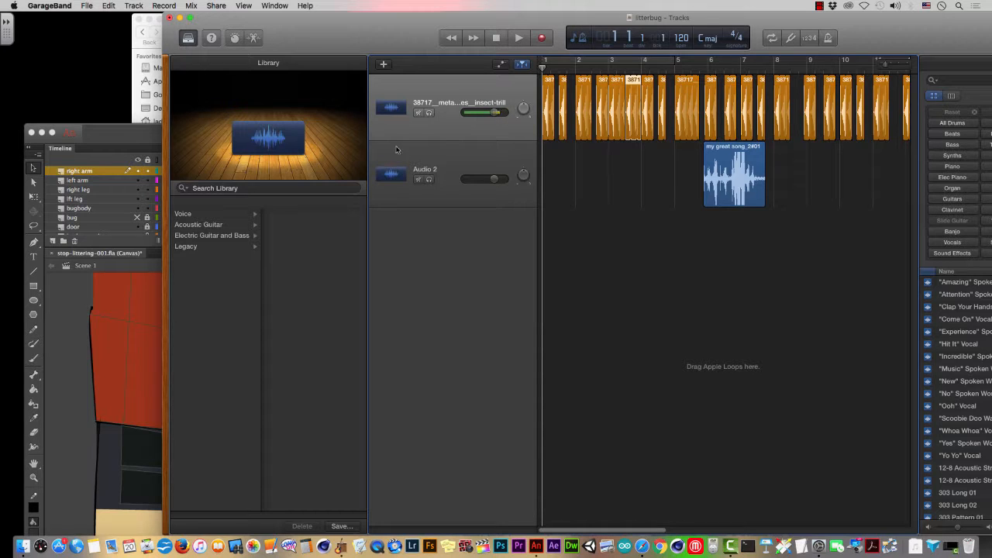
left_click_drag(358, 26, 331, 45)
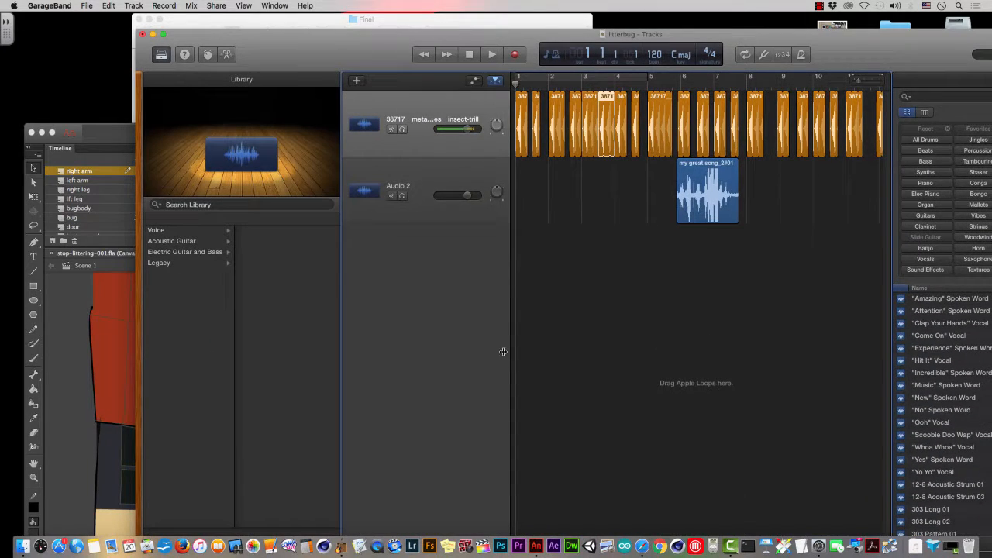
left_click(642, 547)
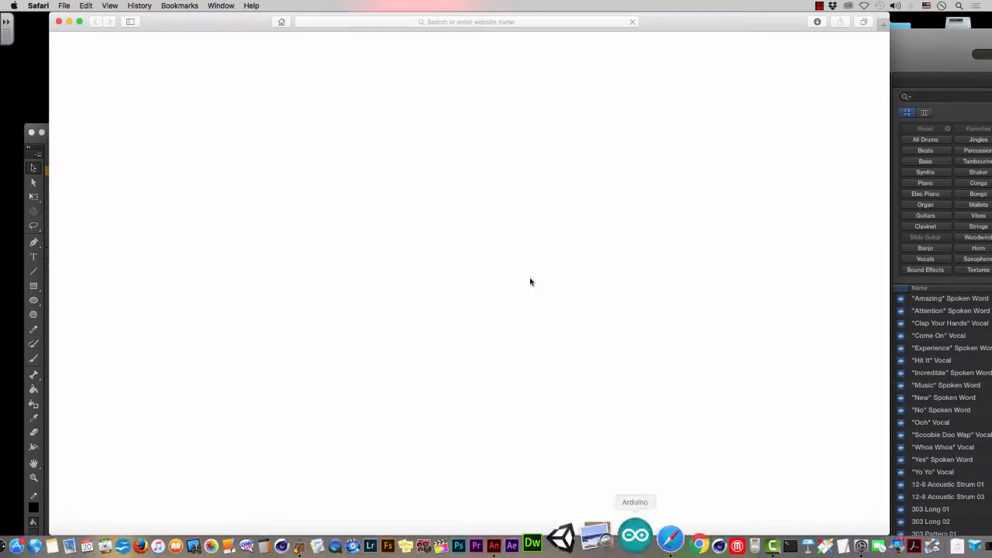
left_click(400, 23)
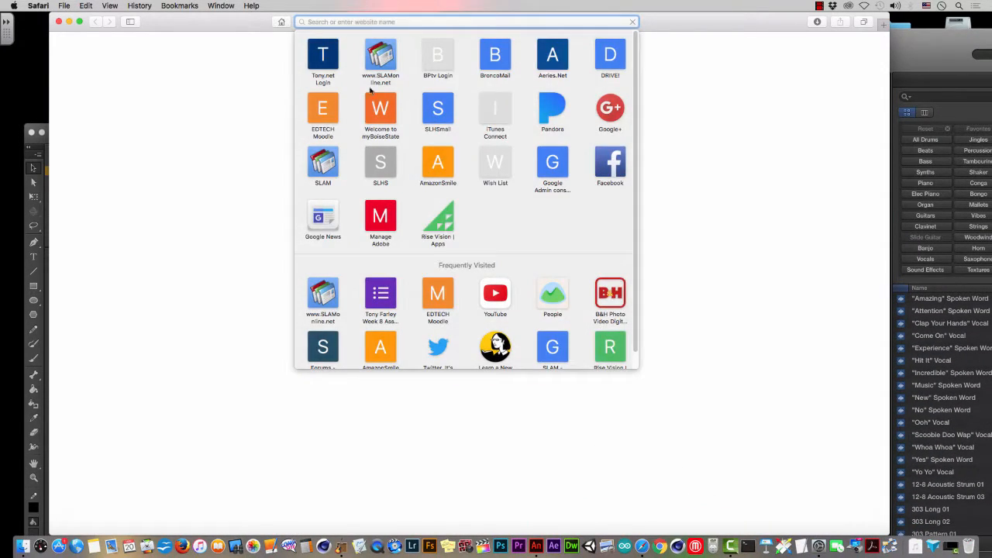
left_click_drag(218, 24, 311, 25)
left_click(285, 117)
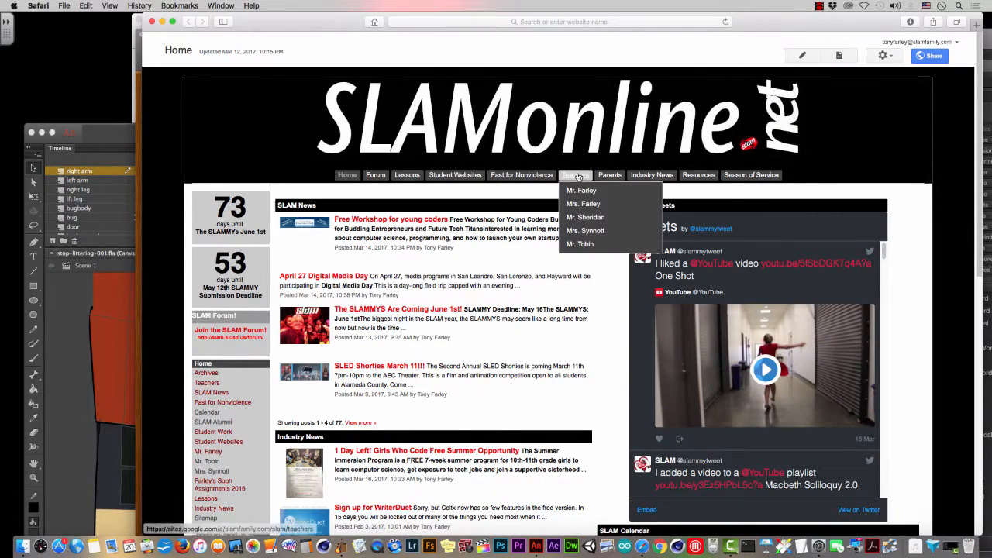
Step: Open the Discipline Policy Animation lesson through the teacher's Multimedia 1 Assignments page
left_click(578, 191)
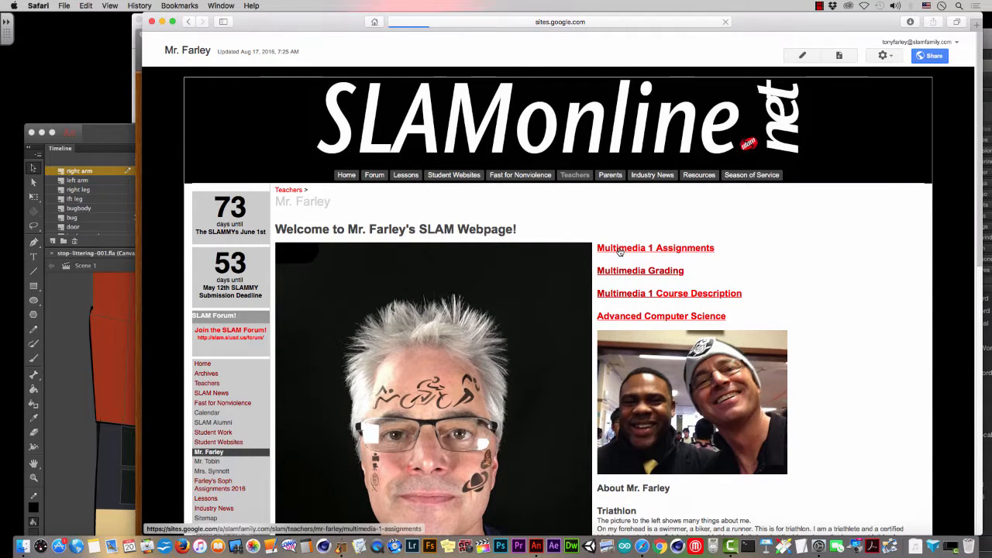
left_click(620, 248)
scroll(545, 304, "down", 3)
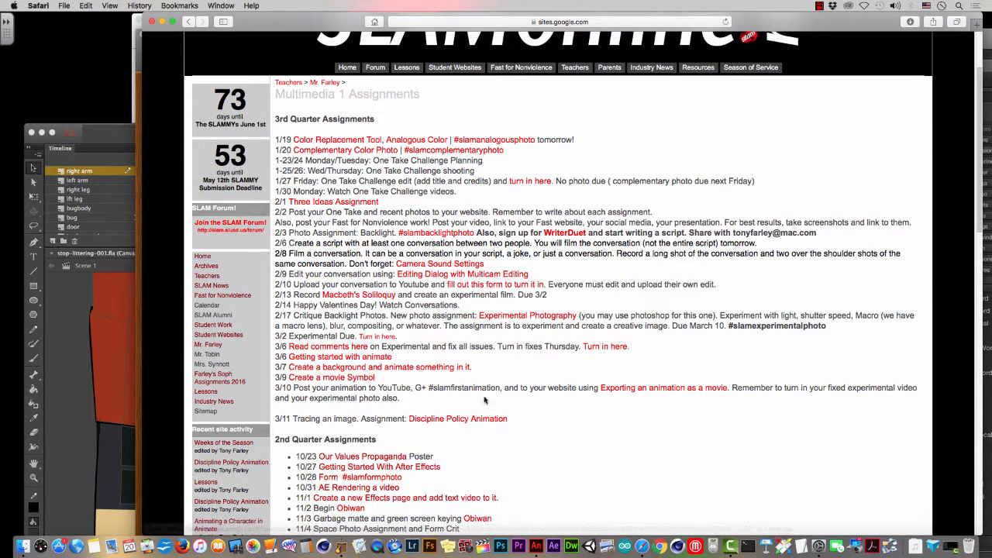
left_click(437, 420)
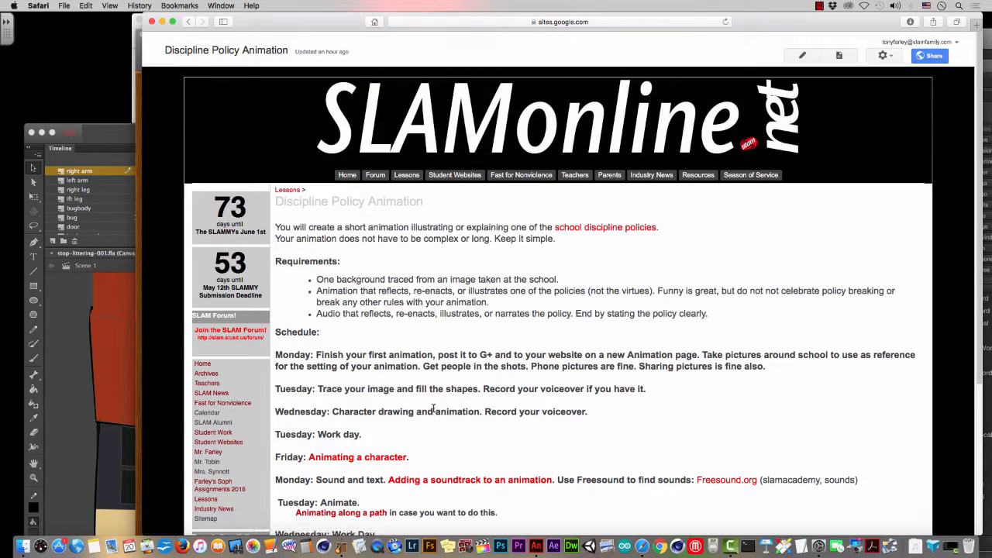
Step: Review the lesson schedule, highlighting the Monday sound and text entry and the Friday export and upload entry
scroll(432, 407, "down", 5)
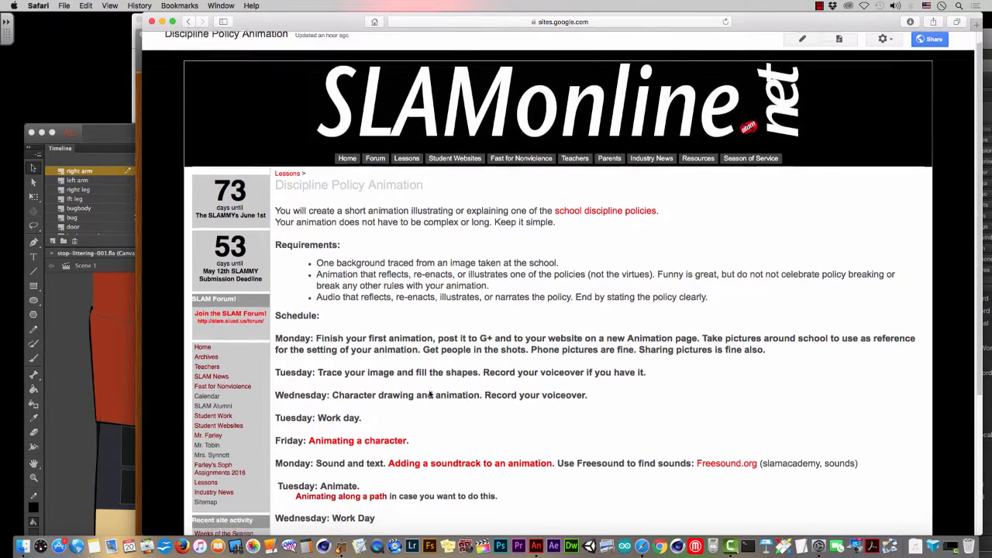
scroll(428, 390, "down", 1)
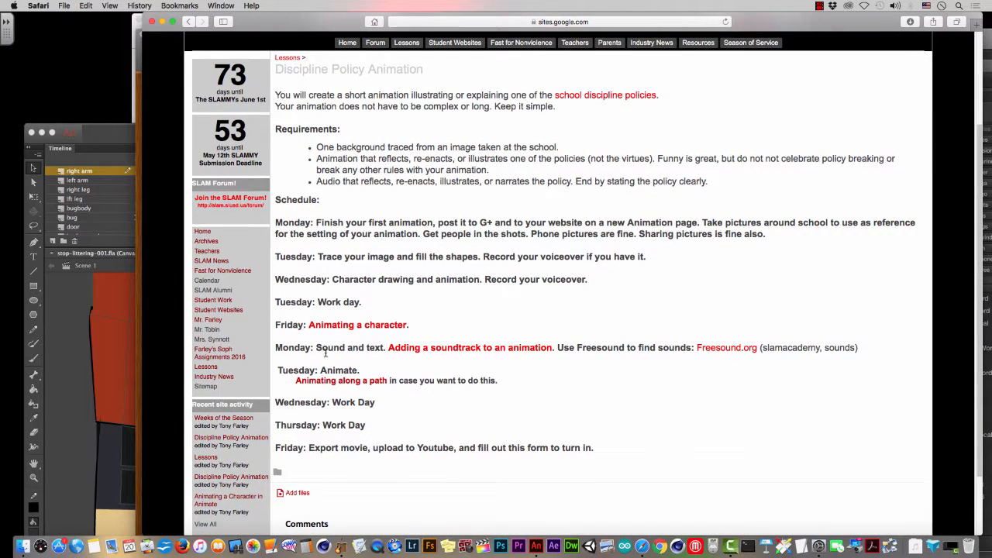
left_click_drag(277, 349, 354, 350)
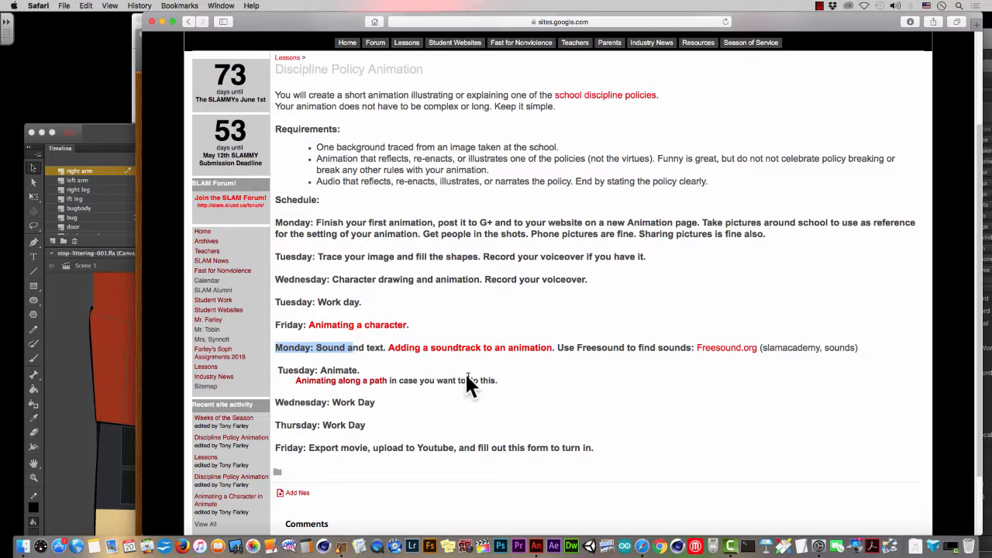
scroll(578, 376, "down", 3)
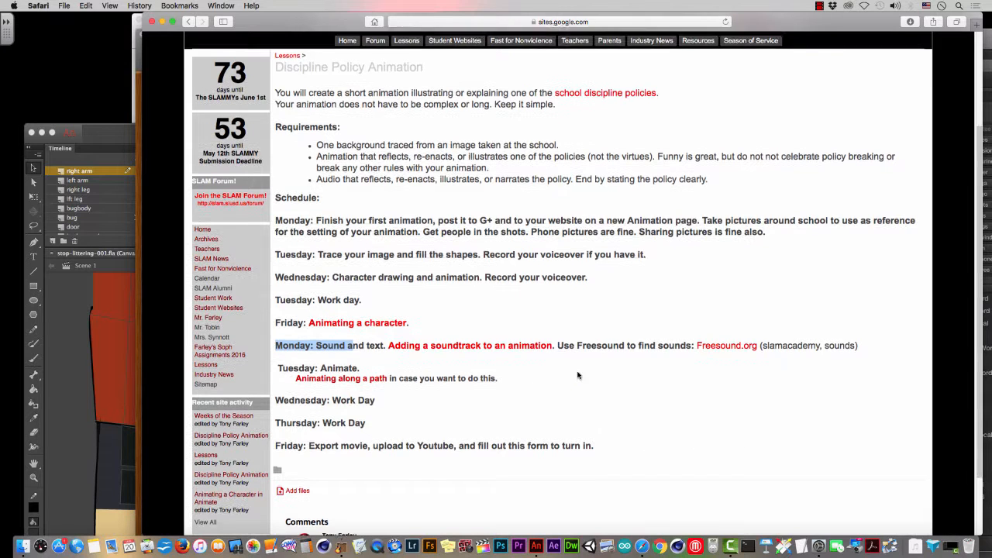
scroll(585, 341, "down", 1)
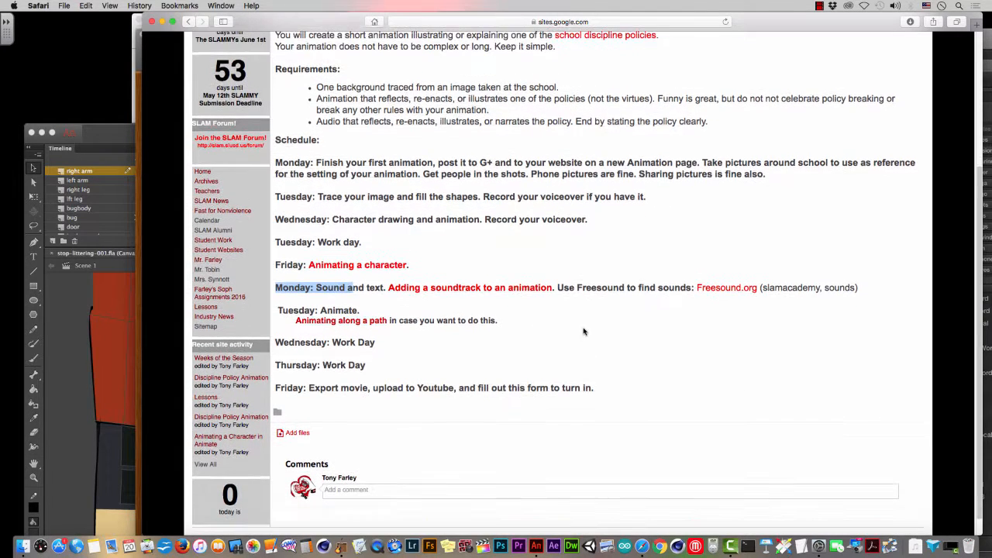
left_click_drag(275, 387, 581, 396)
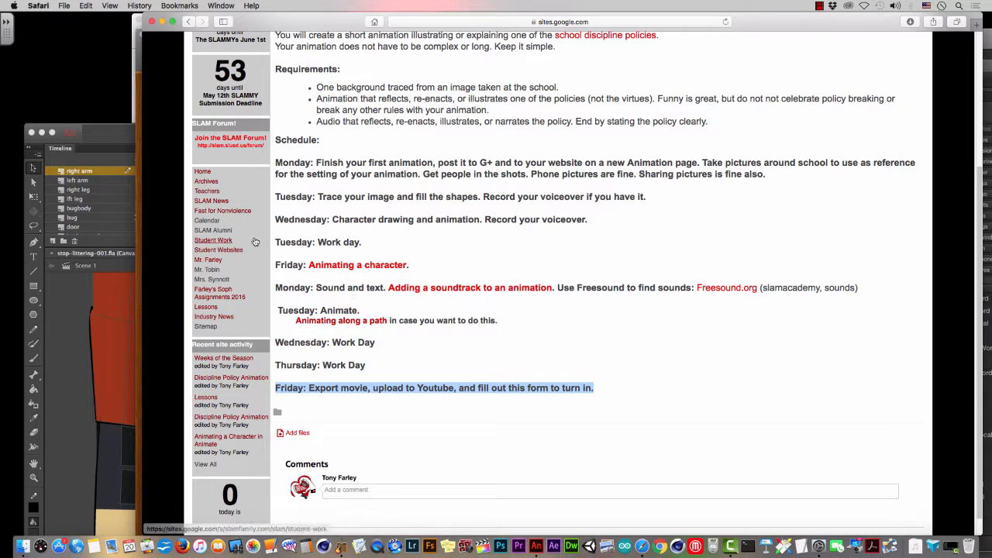
Step: Switch to Animate, enlarge its window and preview the bug animation from frame 1, returning the playhead to the start
left_click(126, 129)
double_click(140, 126)
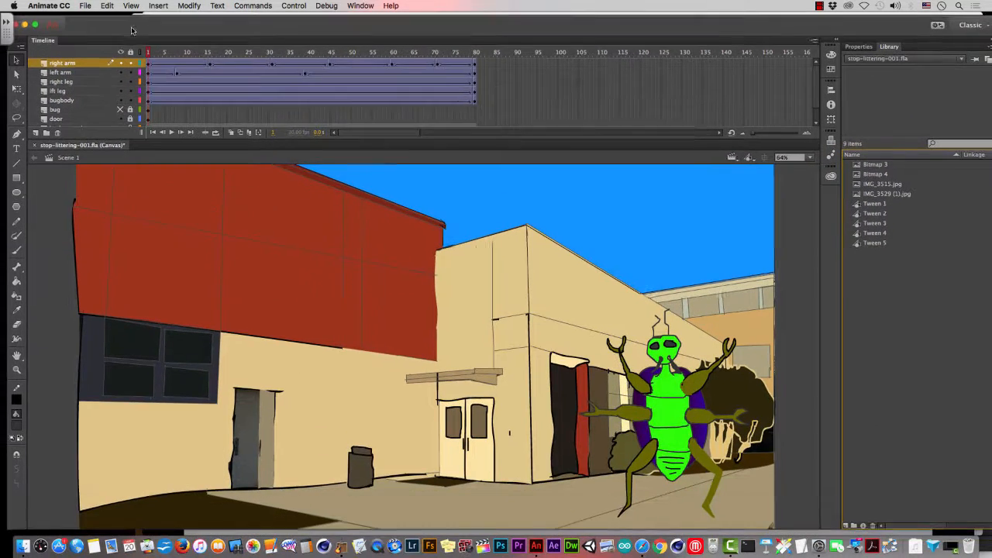
mouse_move(158, 62)
left_mouse_down()
mouse_move(447, 61)
mouse_move(161, 49)
left_mouse_up()
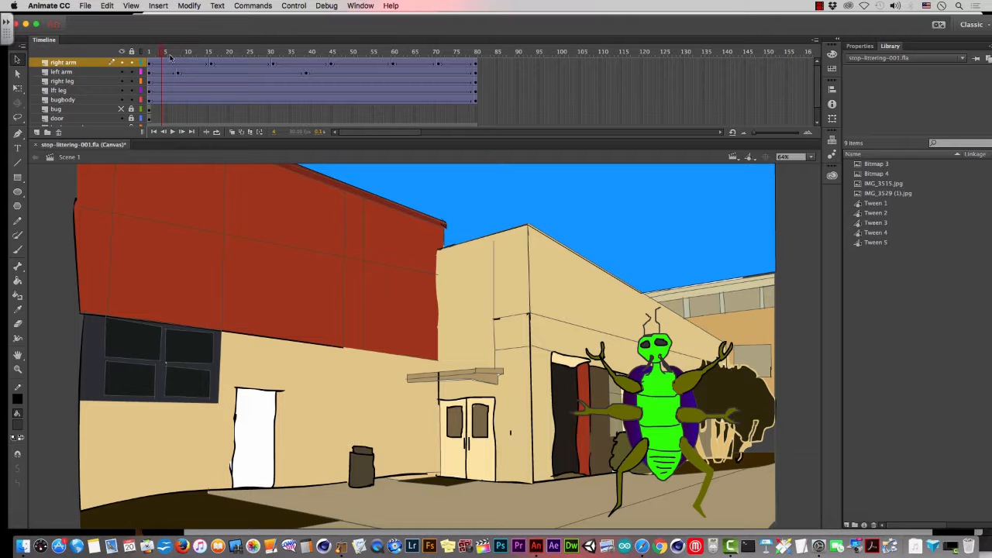
mouse_move(164, 51)
left_mouse_down()
mouse_move(378, 49)
mouse_move(120, 40)
mouse_move(465, 50)
mouse_move(149, 46)
left_mouse_up()
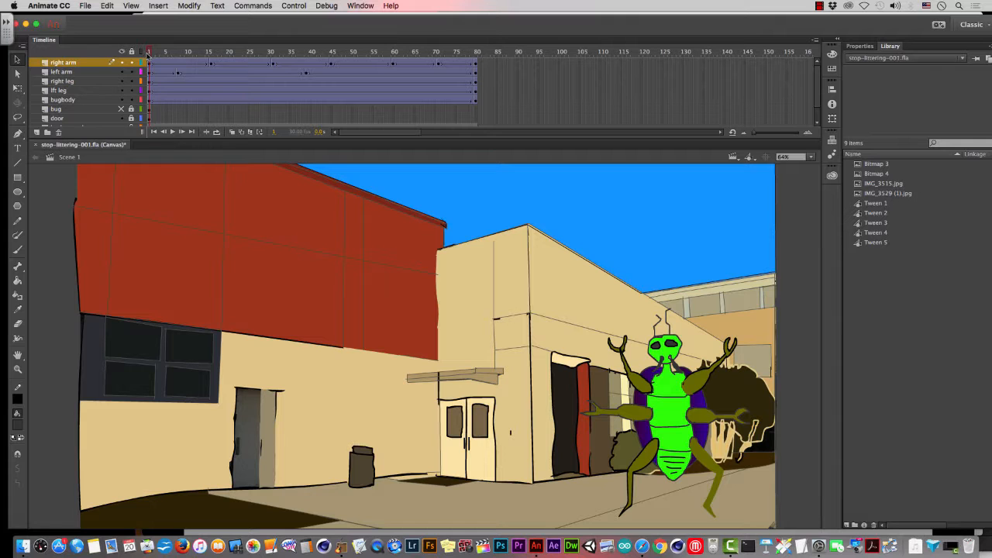
key("Return")
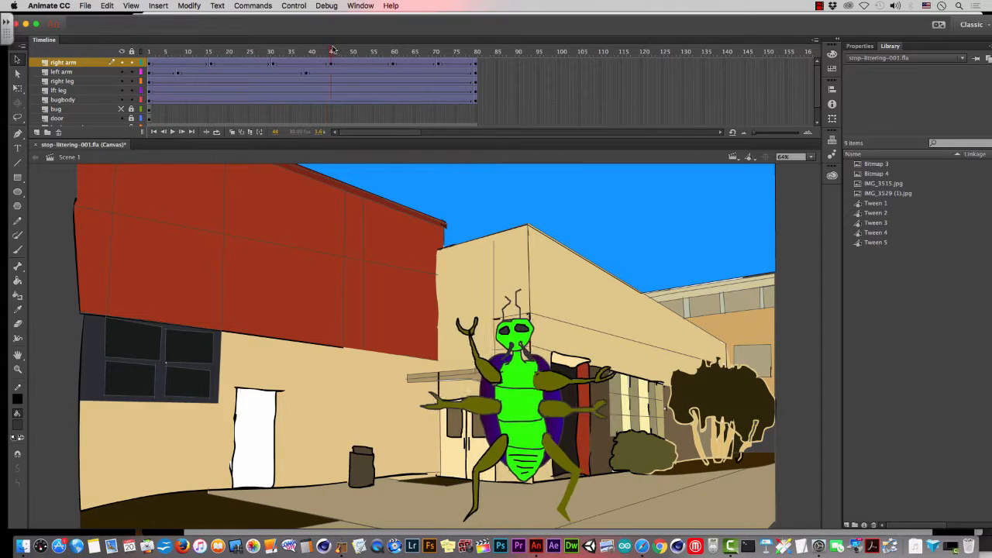
left_click_drag(370, 51, 119, 61)
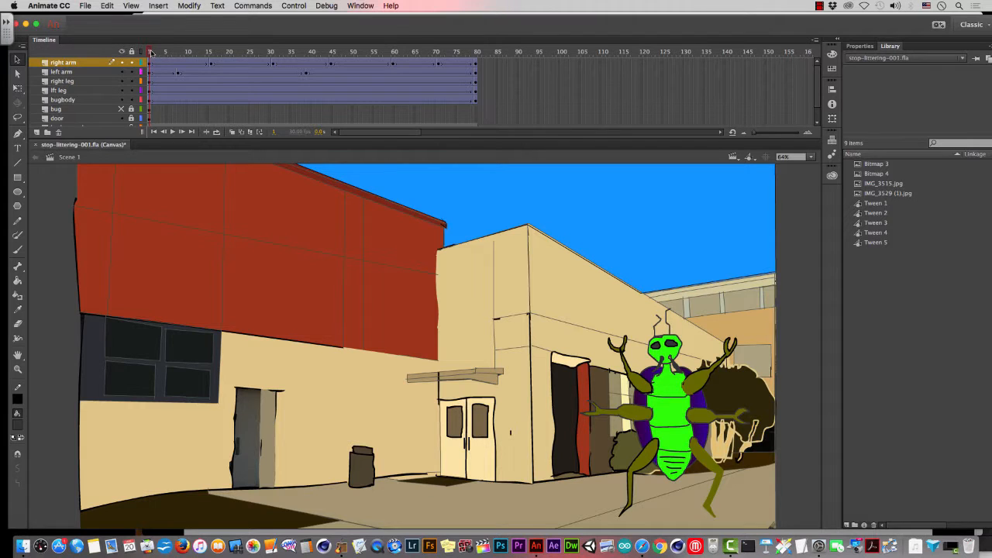
Step: Scrub the timeline through frames 31 and 58, inspect the right arm keyframe at frame 45, and return to frame 1
left_click_drag(151, 53, 273, 44)
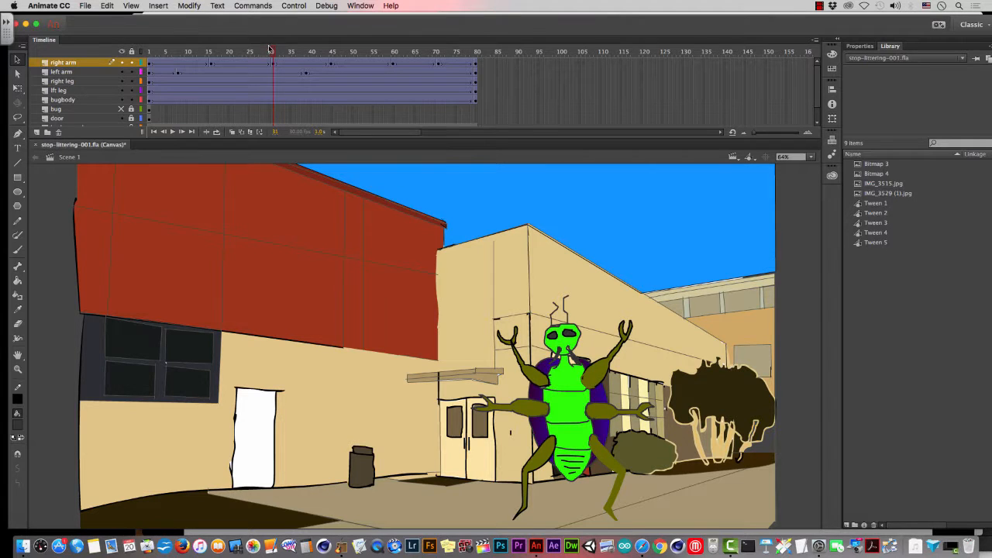
left_click_drag(272, 45, 385, 57)
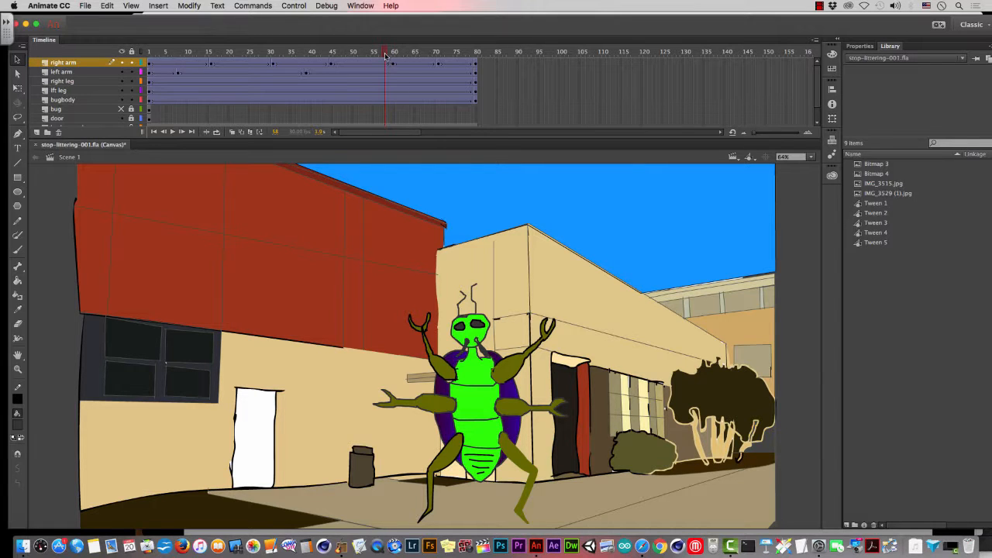
left_click_drag(385, 57, 338, 68)
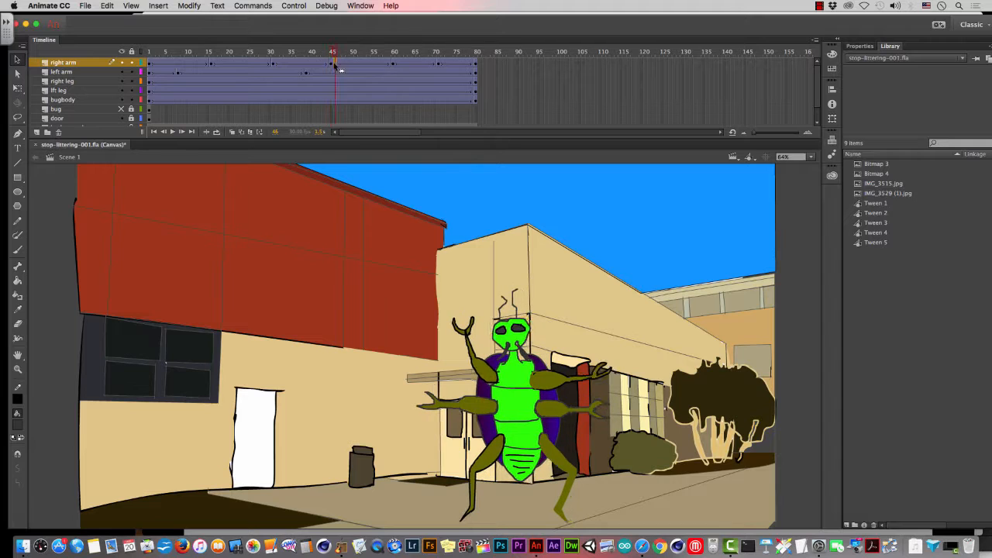
left_click(333, 67)
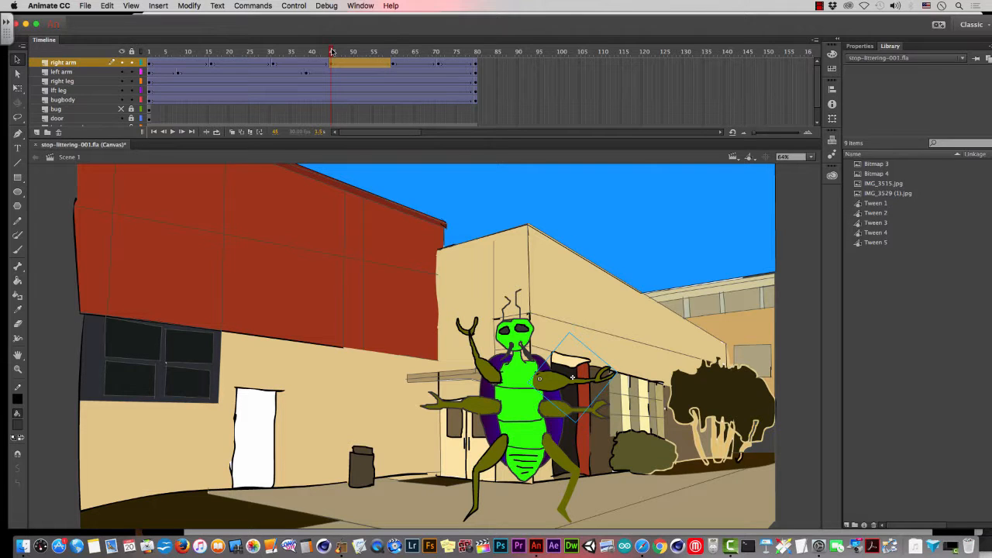
left_click_drag(332, 52, 162, 18)
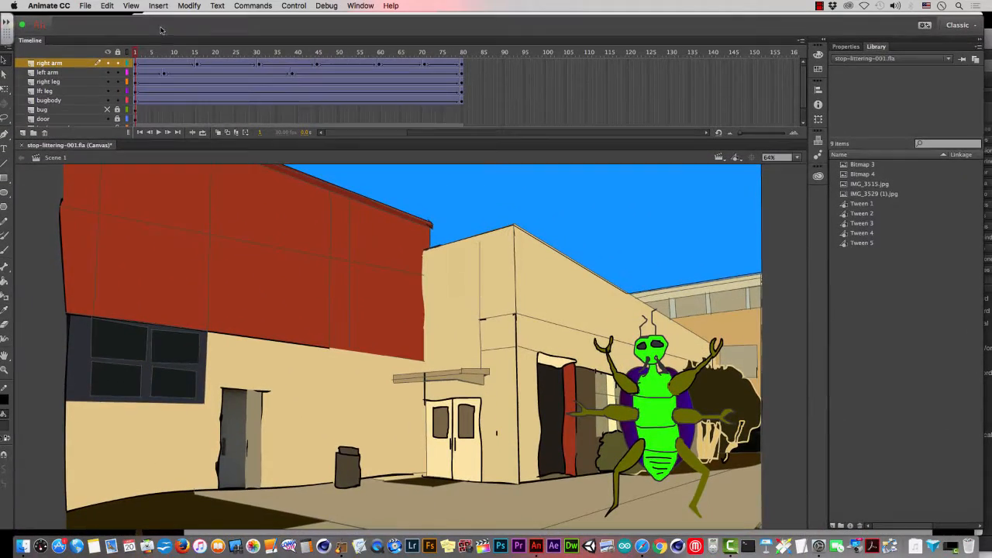
Step: Switch to GarageBand and listen to the litterbug song, replaying the section around the Audio 2 clip from bar 5
left_click(341, 541)
left_click_drag(384, 50, 243, 11)
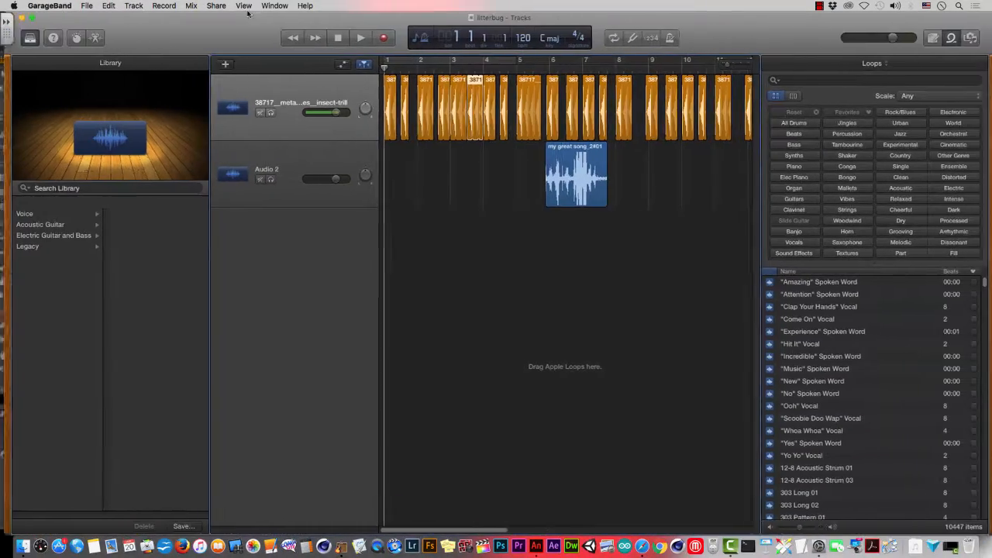
left_click(349, 38)
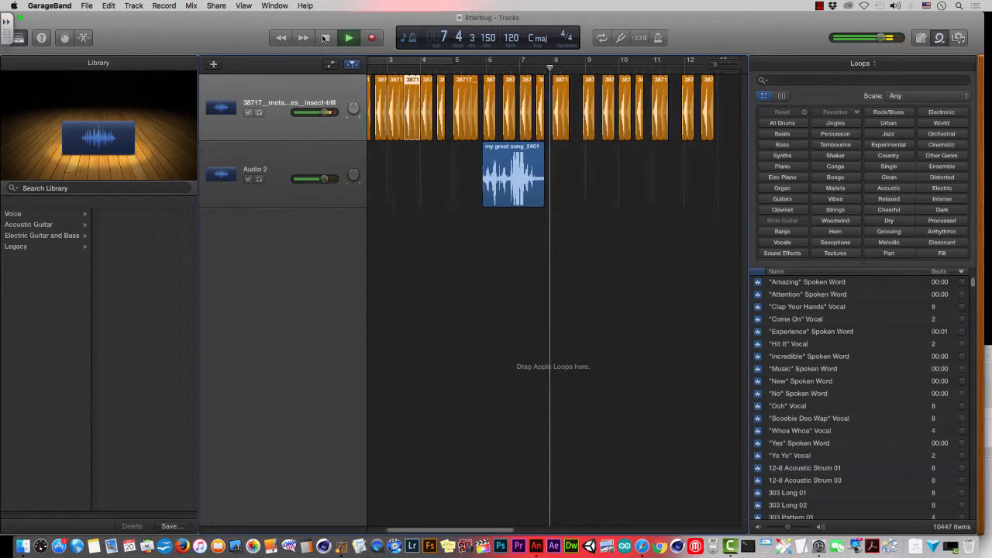
left_click(327, 38)
left_click(465, 66)
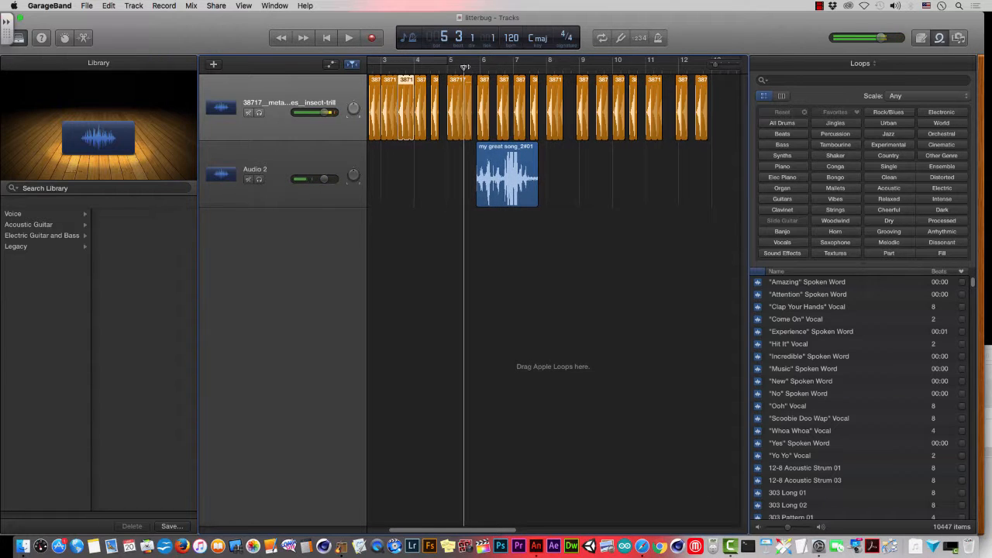
left_click(346, 38)
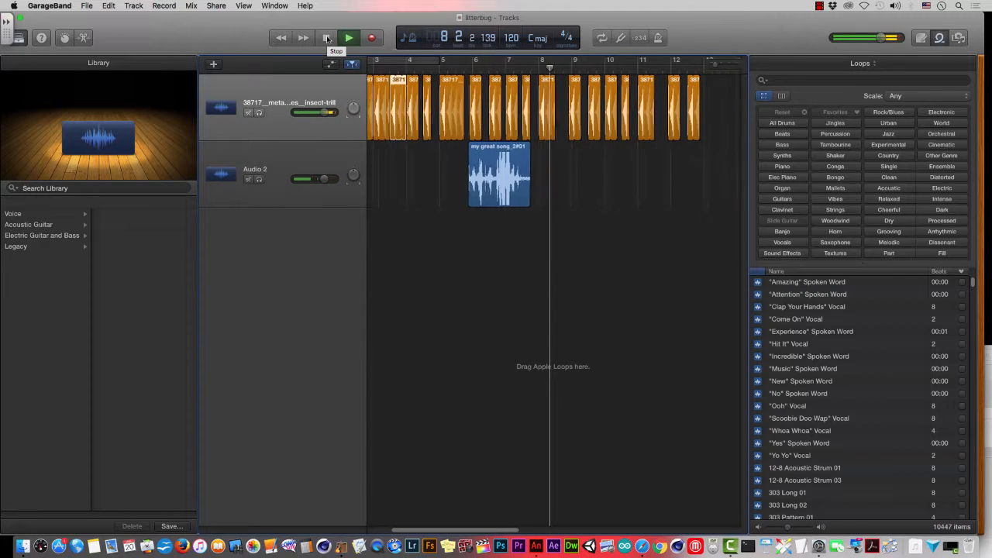
left_click(327, 38)
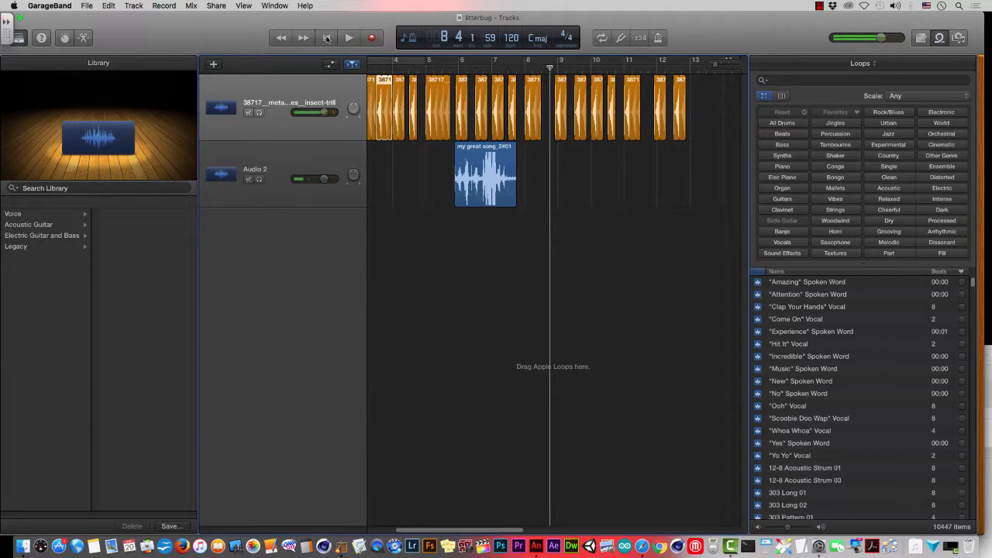
Step: Export the litterbug song to disk as a high-quality MP3 on the Desktop
left_click(223, 5)
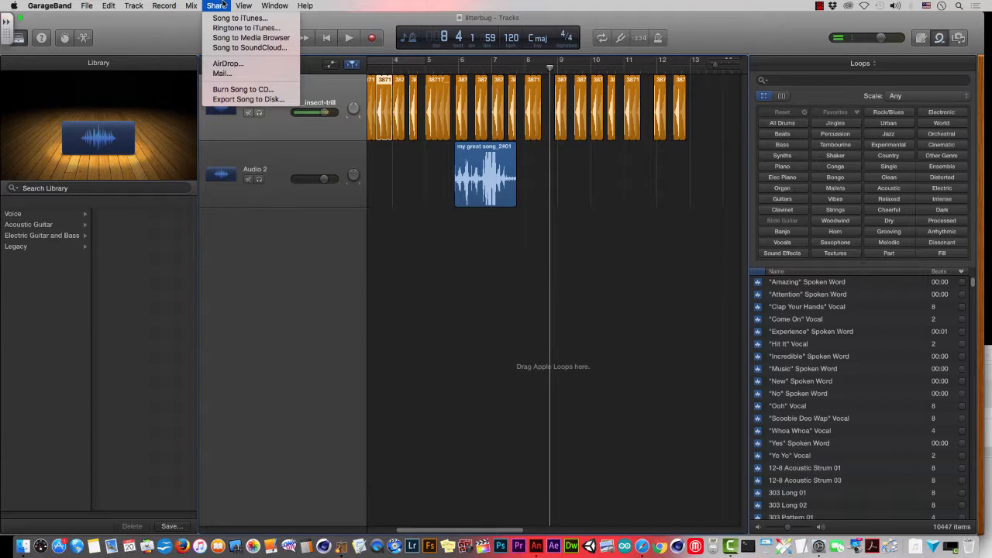
left_click(223, 100)
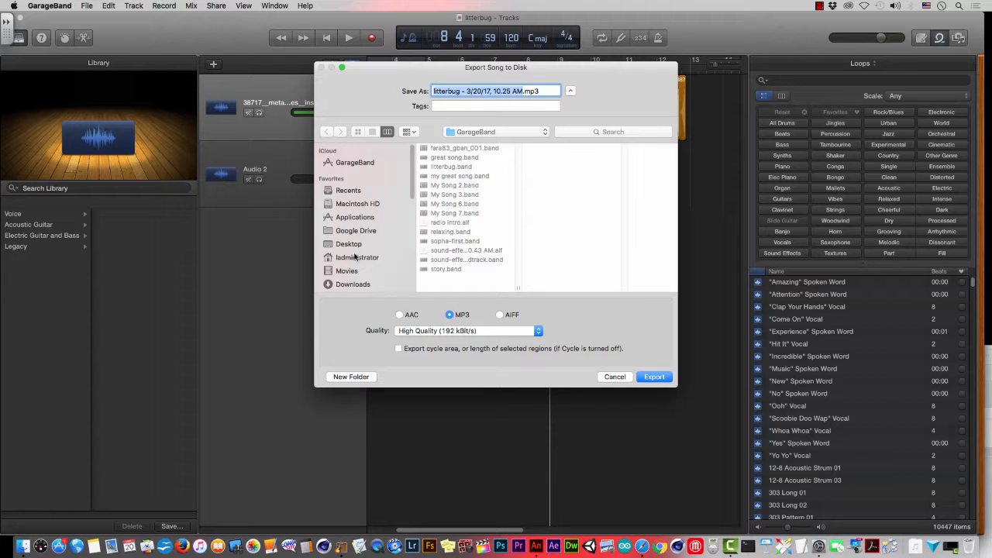
left_click(350, 244)
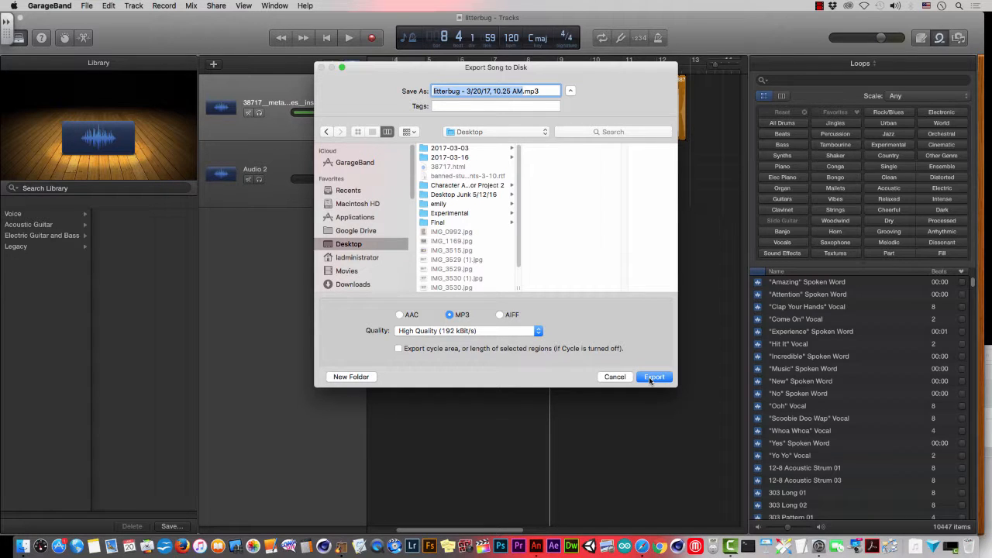
left_click(651, 377)
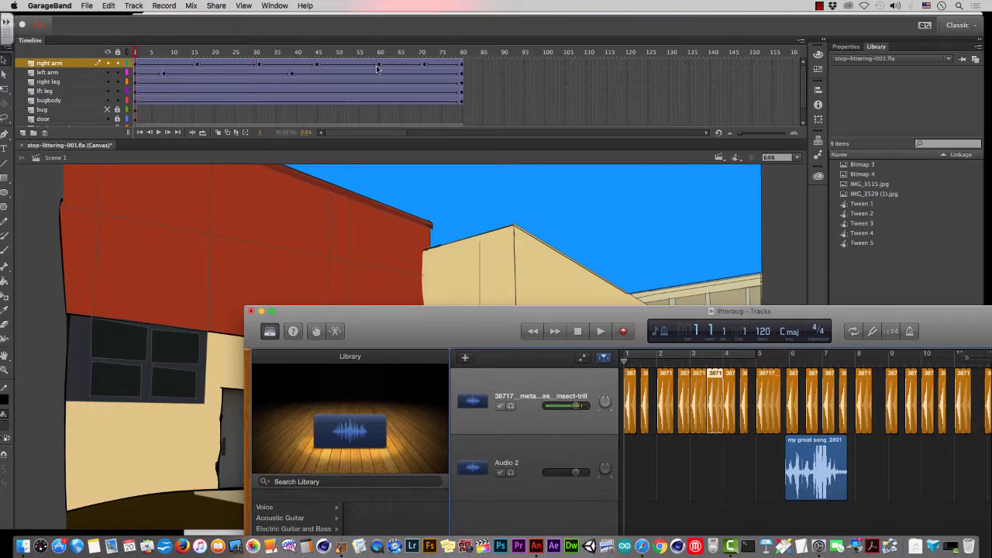
Step: Rearrange the windows to expose the desktop and import the exported litterbug MP3 into the Animate library of stop-littering-001.fla
left_click(357, 24)
left_click_drag(267, 24, 60, 21)
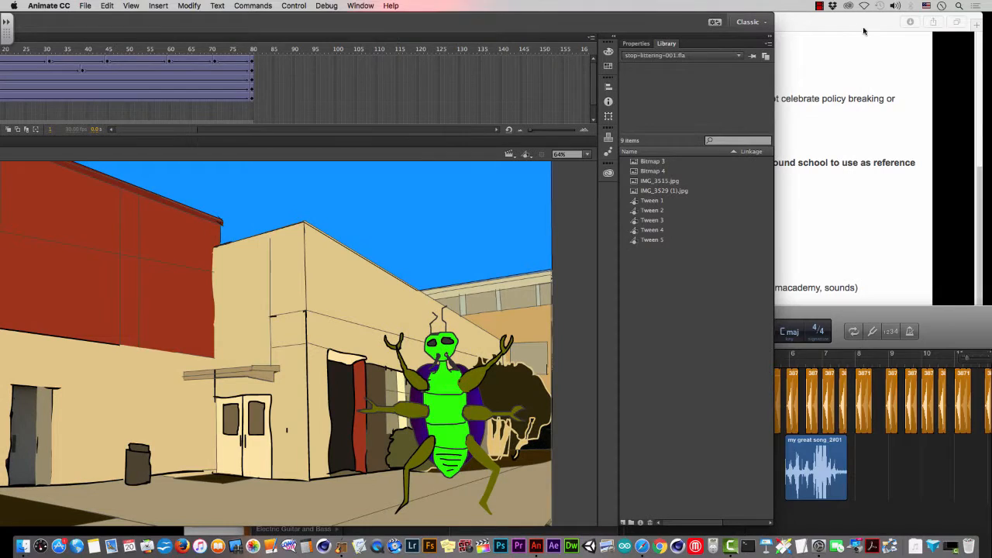
left_click_drag(862, 23, 798, 532)
left_click_drag(949, 340, 932, 490)
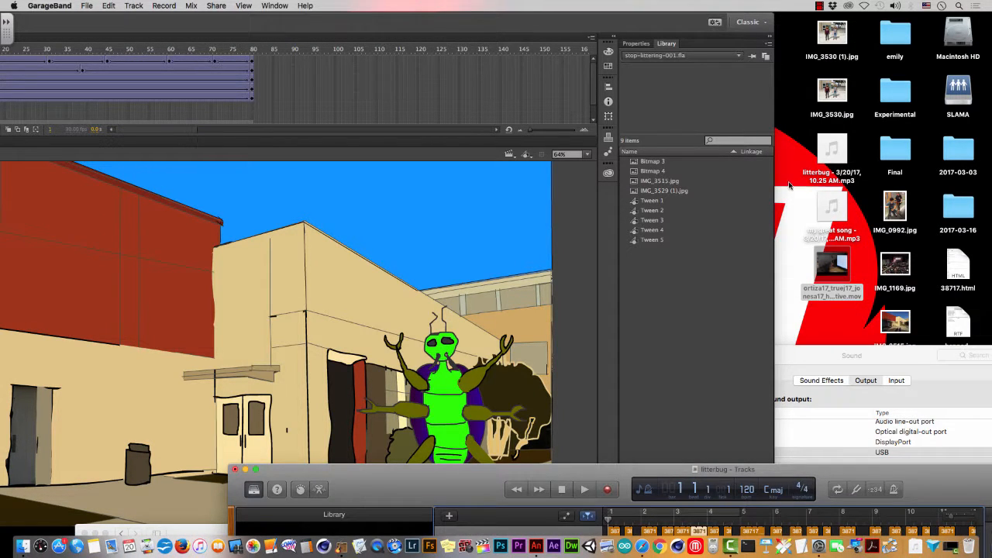
mouse_move(837, 144)
left_click_drag(834, 147, 679, 332)
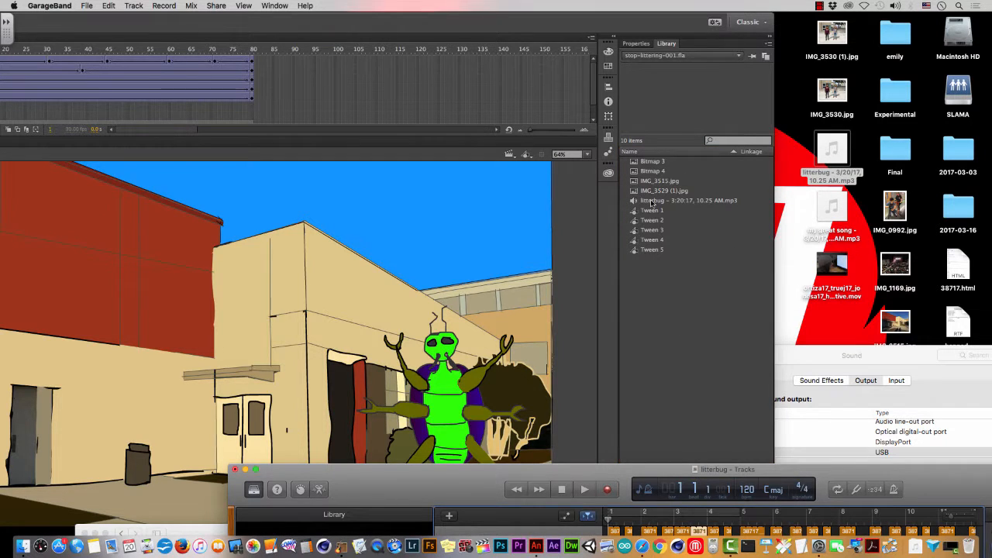
Step: Switch to Animate, select the litterbug MP3 in the library, and reposition the window to expose the layer names and full stage
left_click(651, 201)
left_click(656, 202)
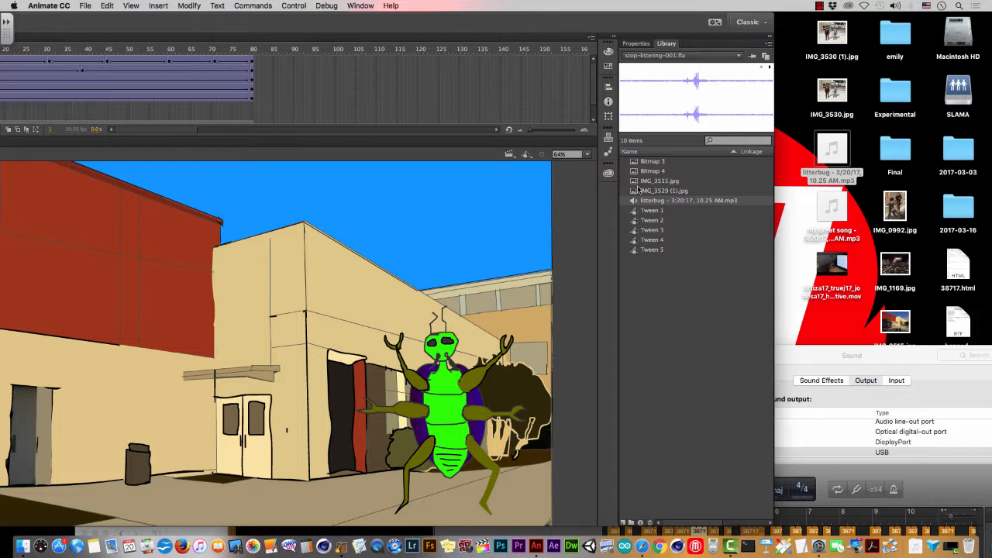
left_click_drag(499, 21, 760, 4)
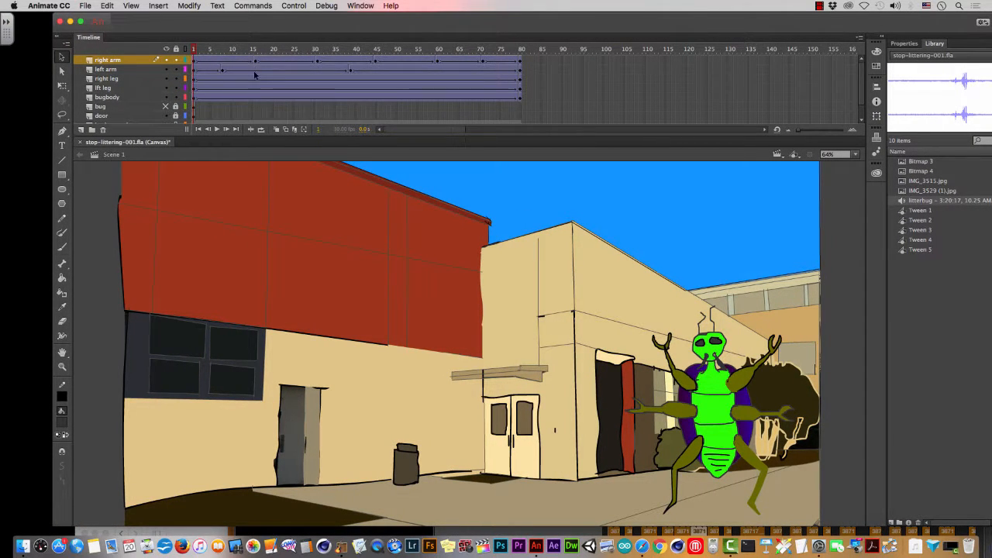
Step: Add a new layer above the right arm layer and name it "sound"
left_click(82, 130)
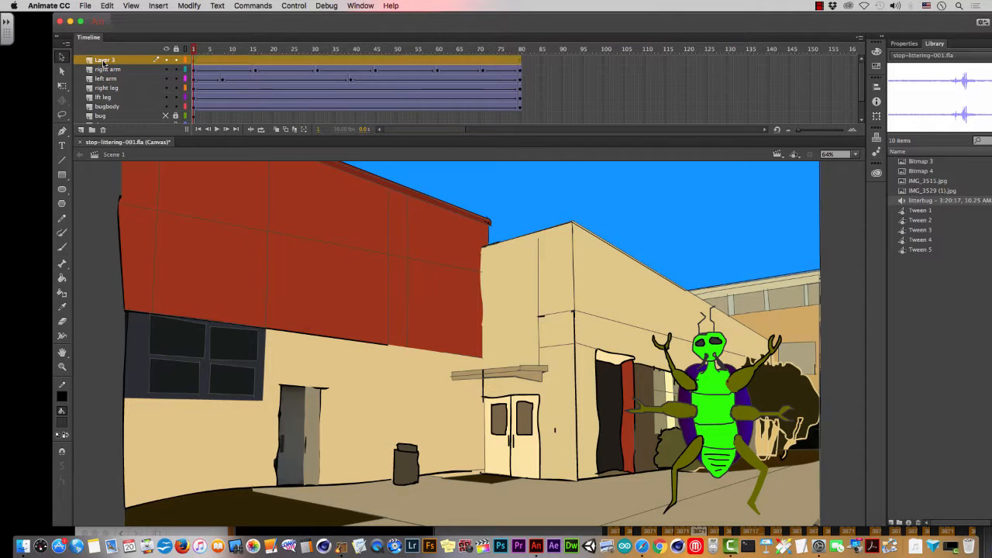
double_click(103, 59)
type("sc")
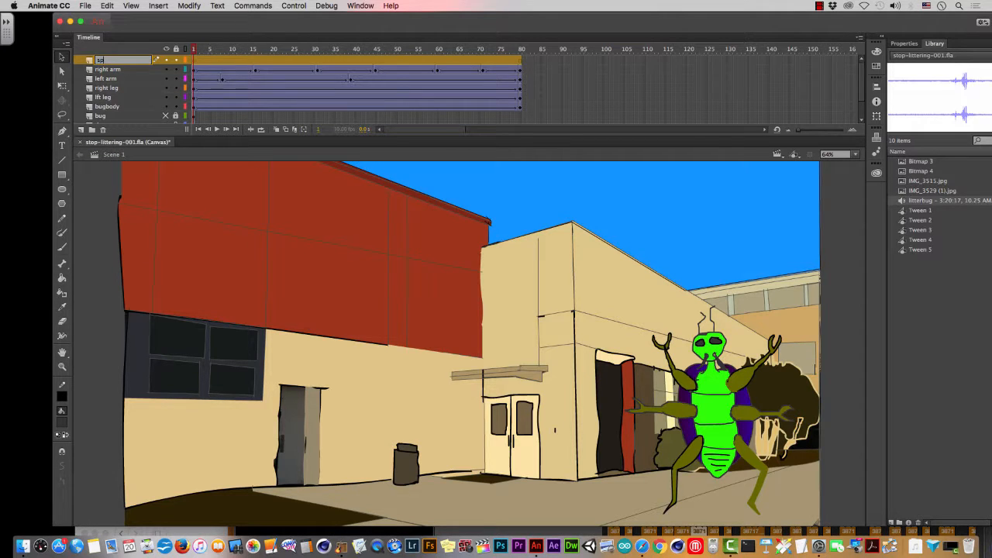
key("Return")
key("n")
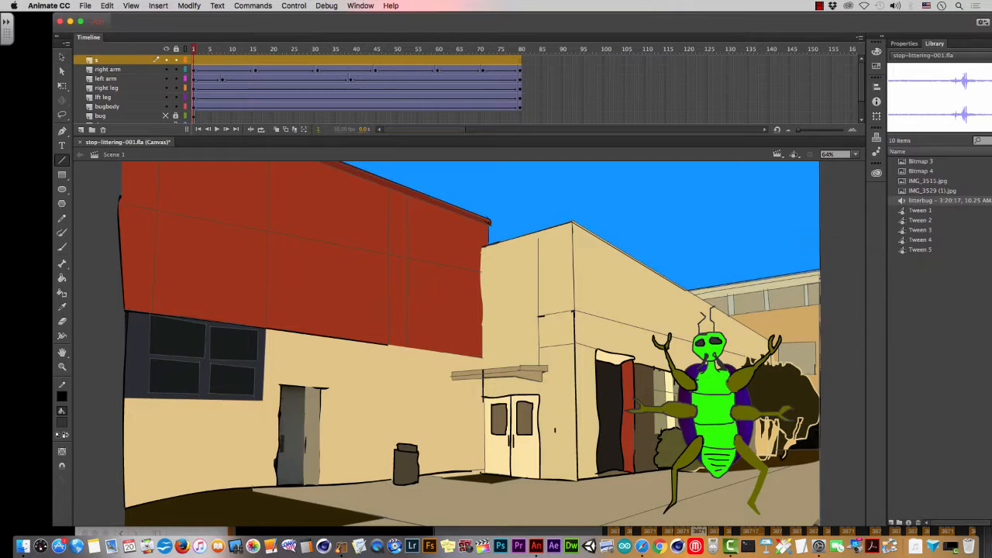
scroll(110, 61, "down", 1)
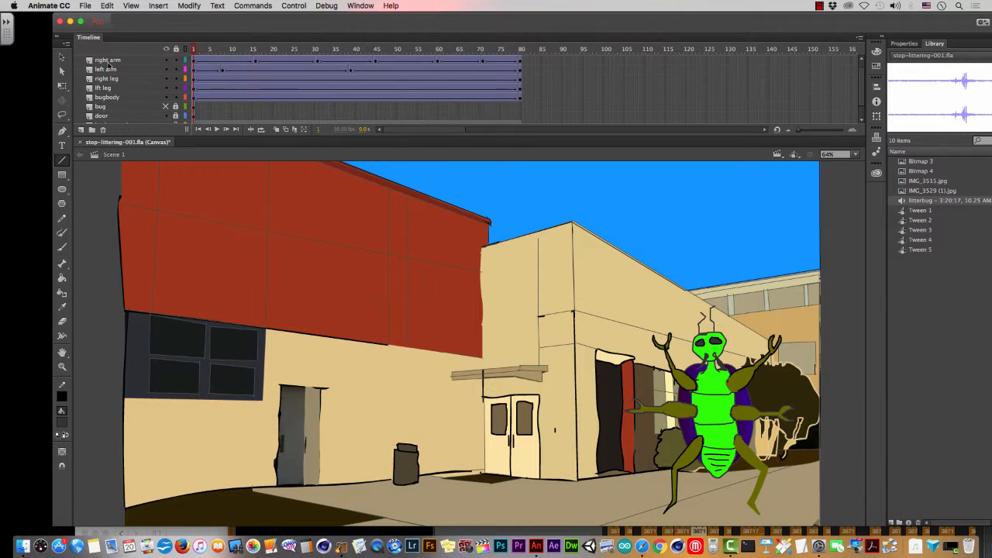
scroll(111, 105, "up", 1)
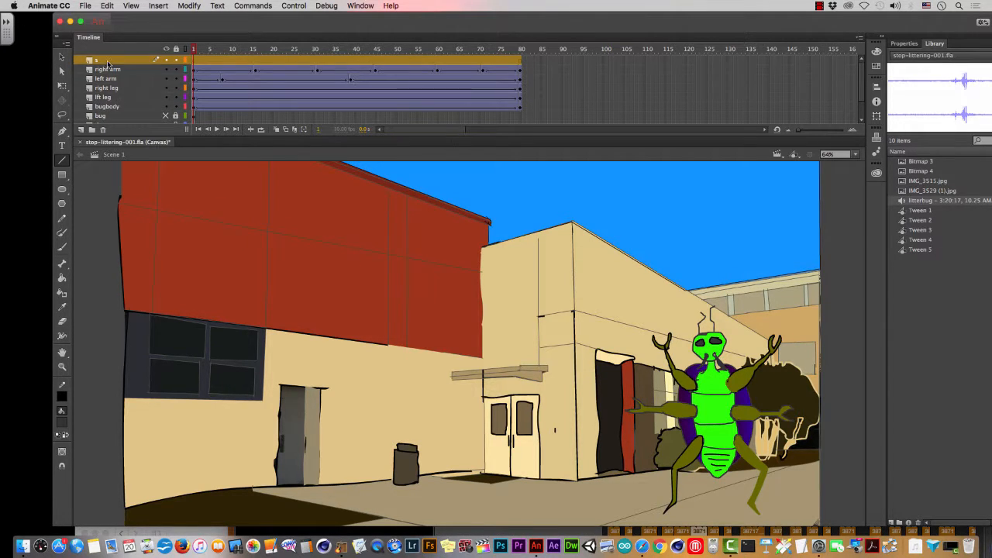
double_click(107, 59)
type("sou")
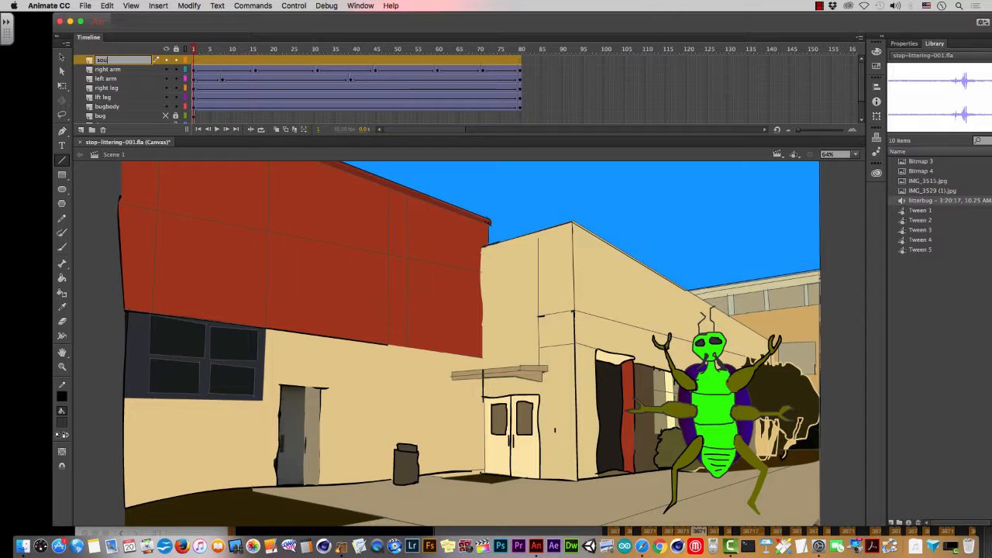
type("nd")
key("Return")
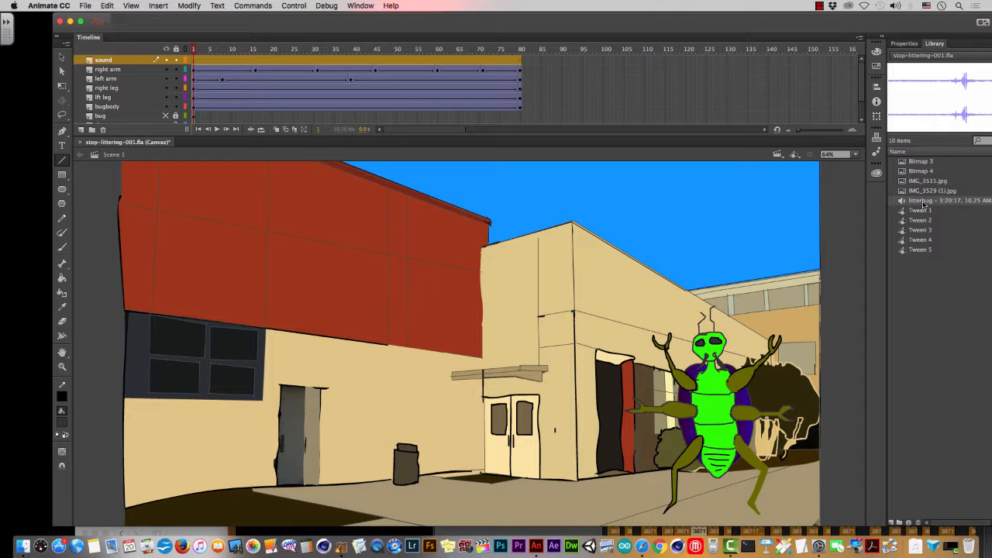
Step: Place the litterbug MP3 from the library onto the stage in the sound layer and play the animation from frame 1
left_click_drag(924, 205, 241, 103)
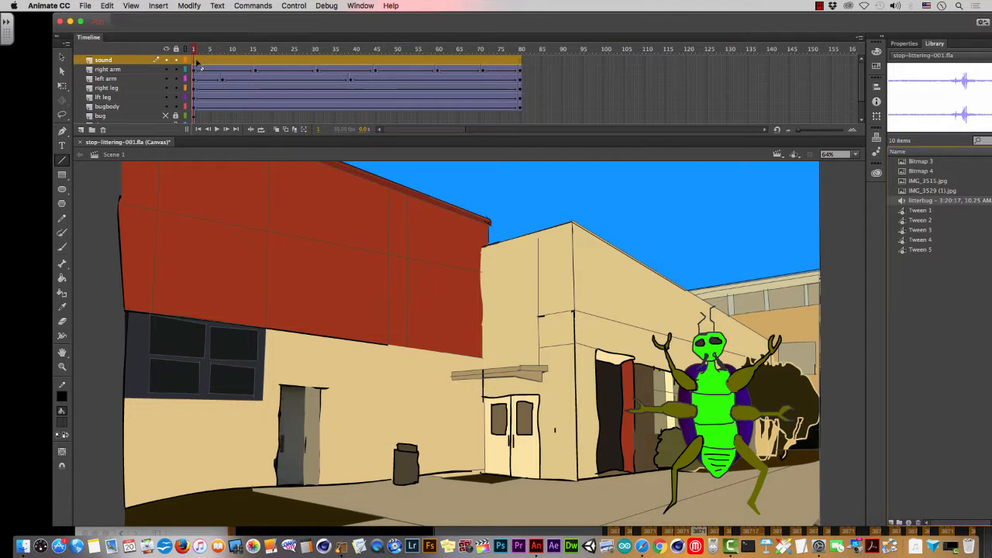
left_click_drag(255, 72, 467, 382)
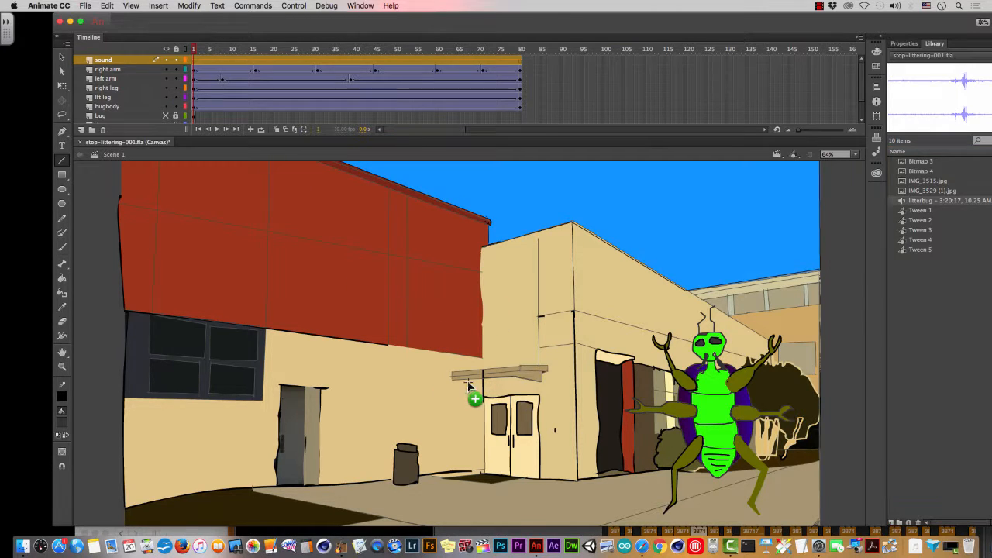
left_click(525, 49)
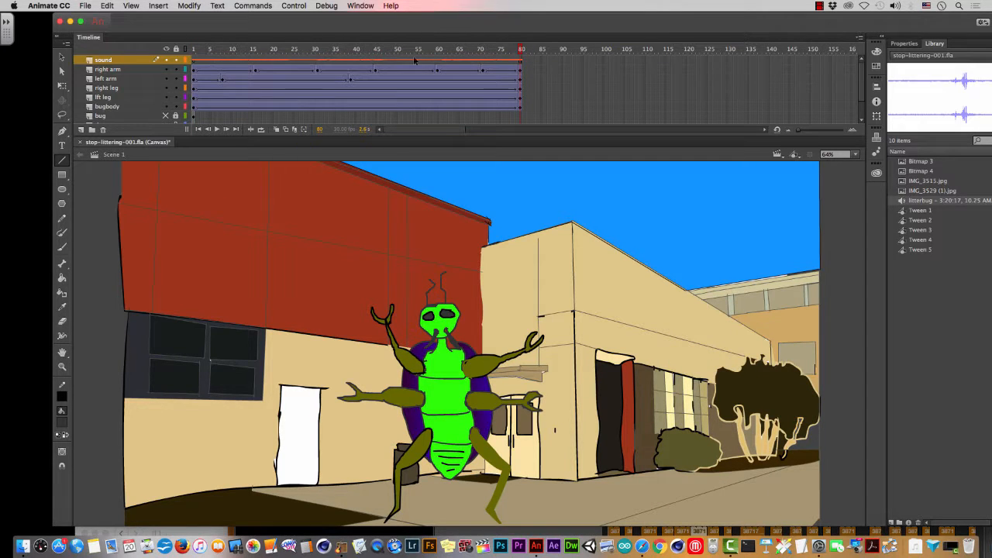
left_click_drag(520, 49, 194, 48)
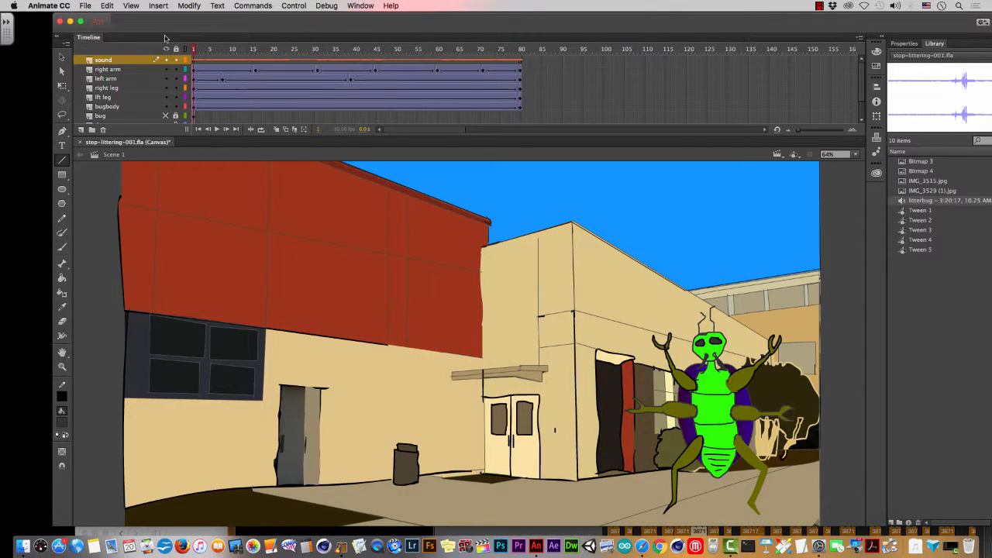
left_click(217, 129)
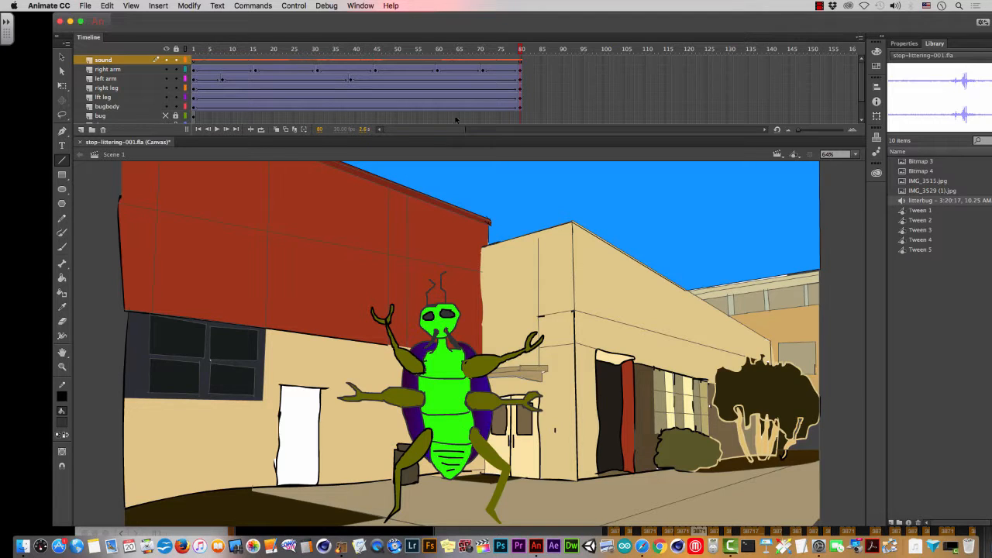
key("XF86AudioRaiseVolume")
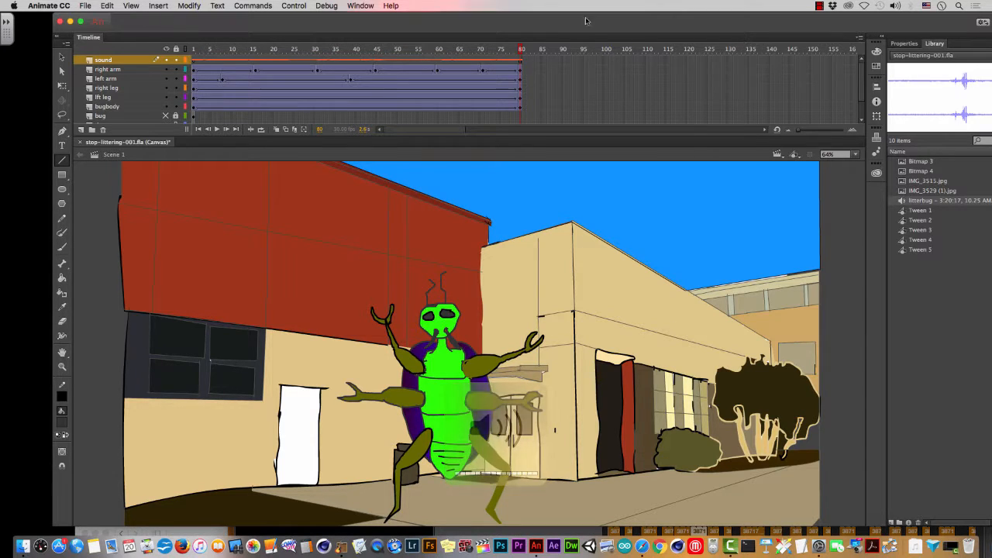
Step: Extend the sound layer with inserted frames to about frame 145 and on to frame 225, and play the timeline
right_click(792, 61)
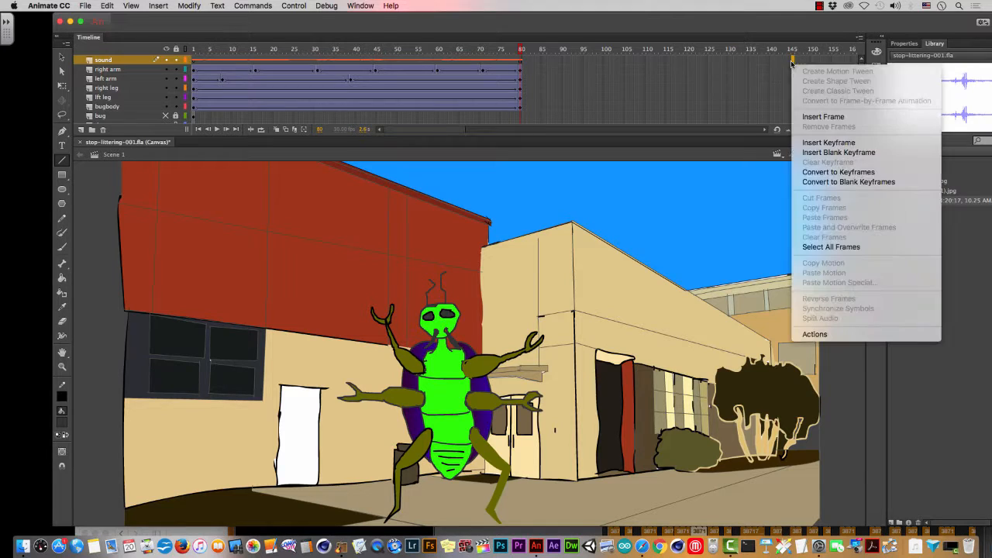
left_click(802, 117)
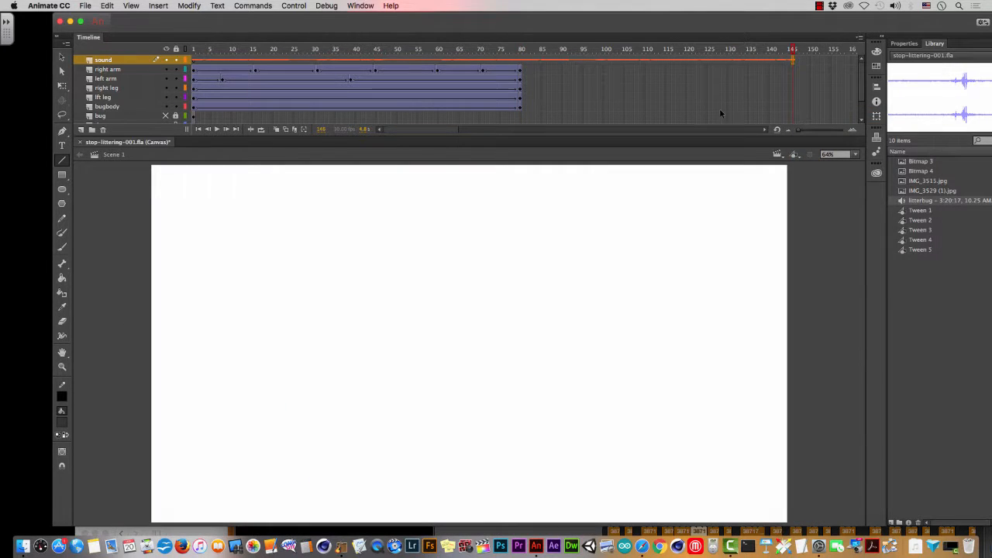
left_click_drag(423, 131, 479, 136)
left_click(648, 60)
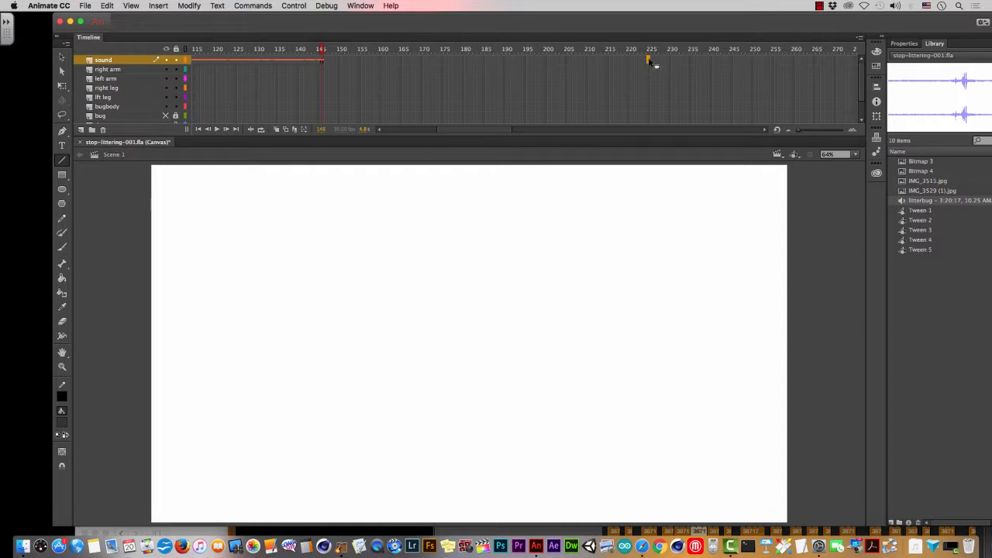
right_click(649, 60)
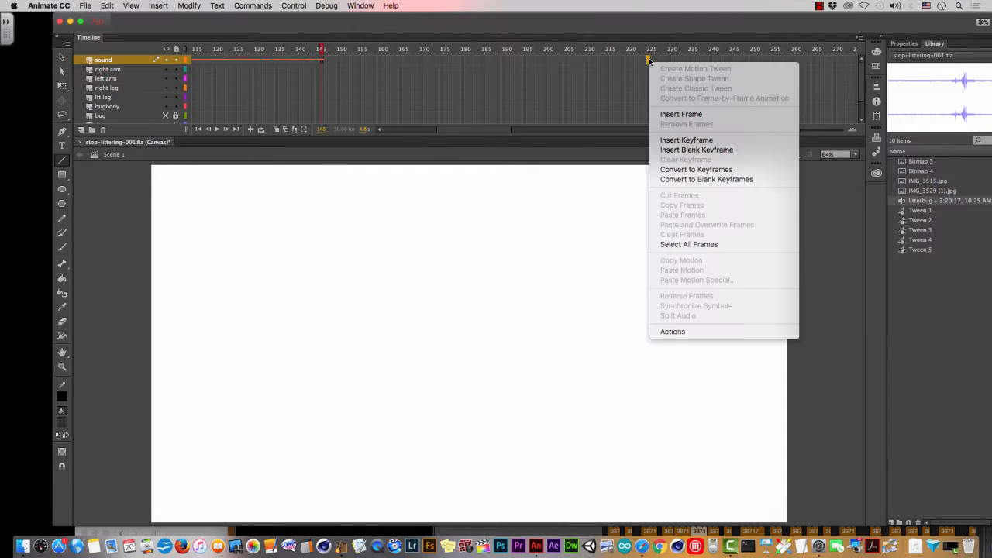
left_click(662, 114)
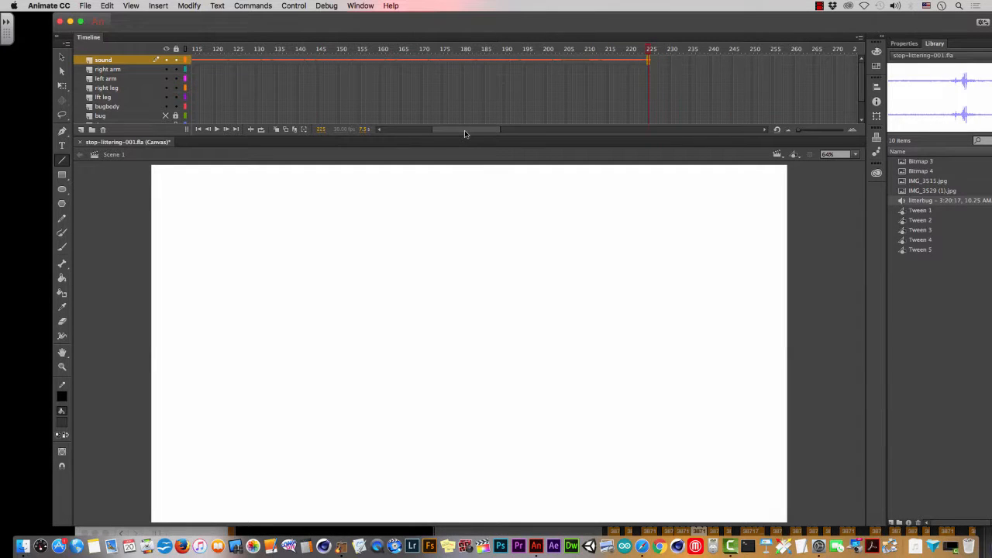
left_click_drag(465, 134, 309, 130)
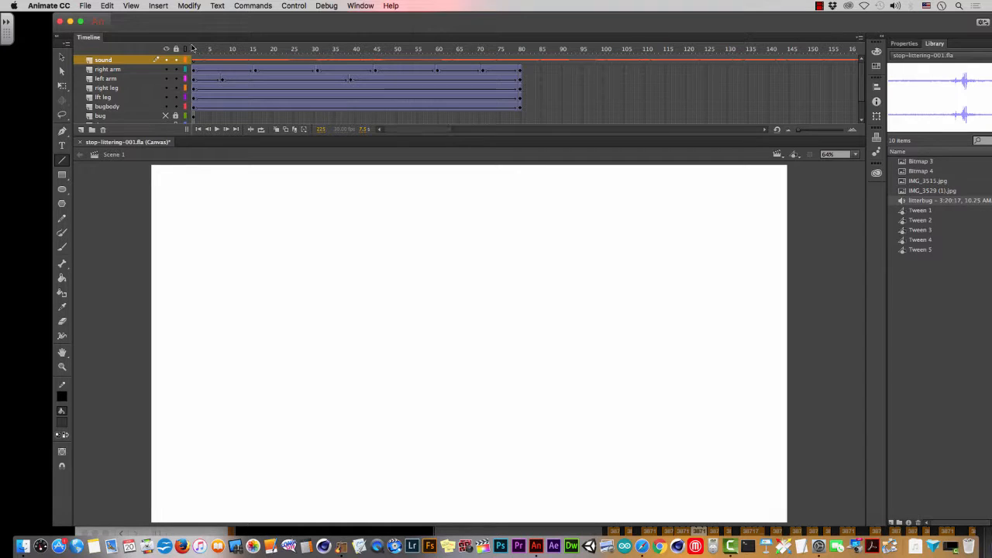
left_click(217, 129)
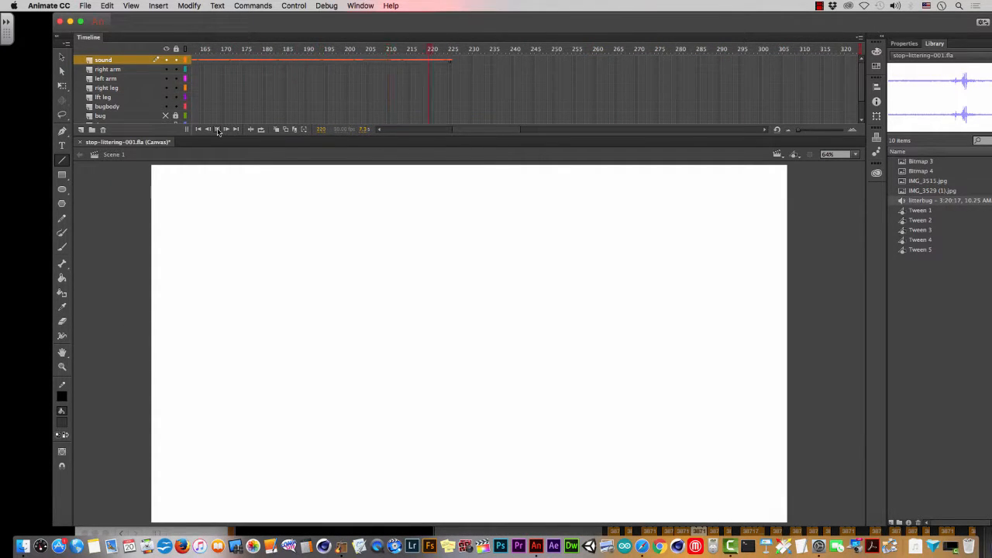
Step: Extend the sound layer with inserted frames to about frame 320 and on to about frame 425
right_click(847, 62)
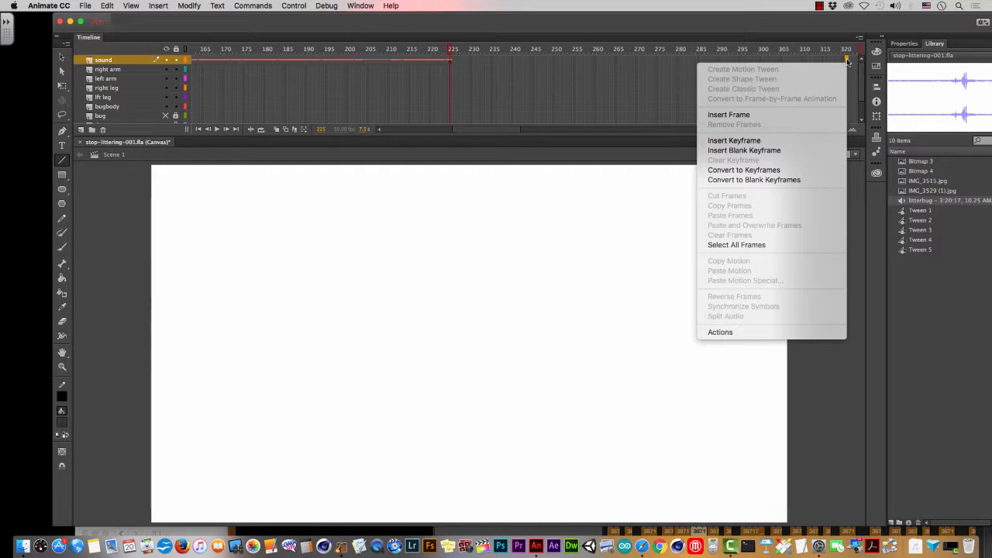
left_click(803, 116)
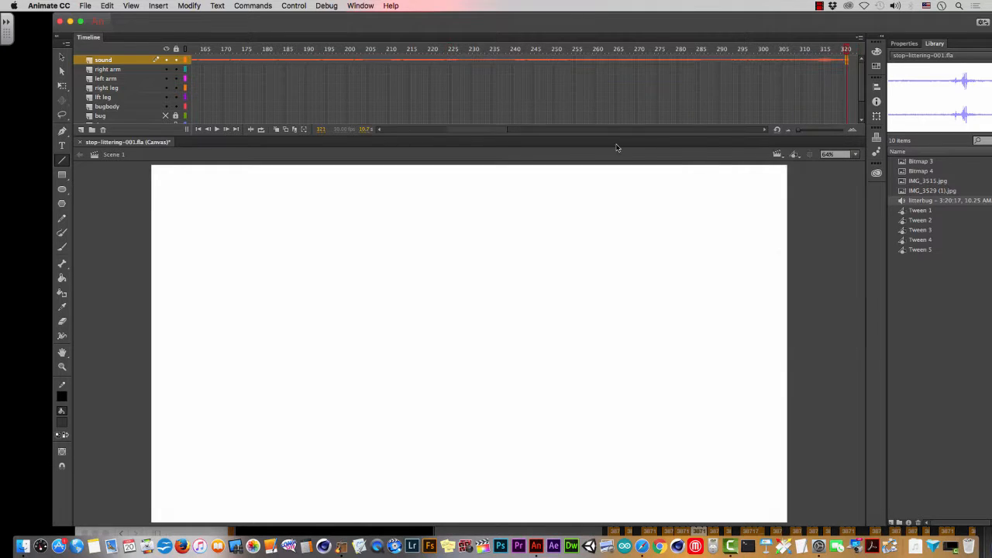
left_click(217, 132)
left_click_drag(463, 131, 508, 129)
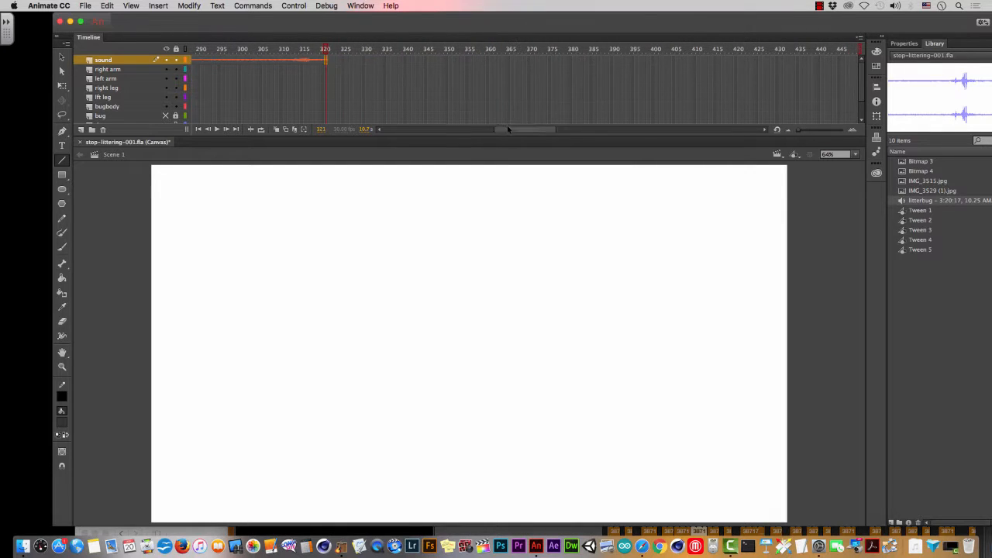
right_click(758, 60)
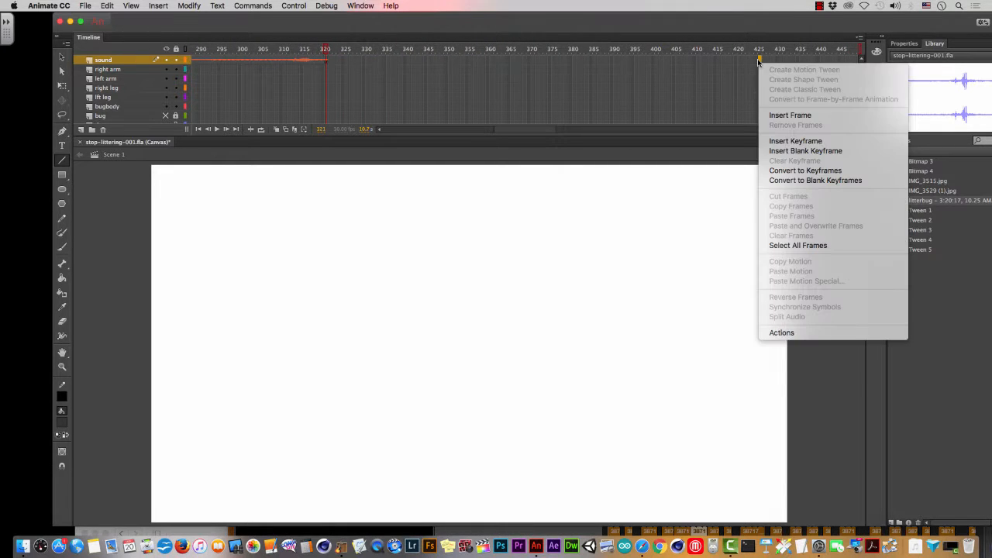
left_click(790, 115)
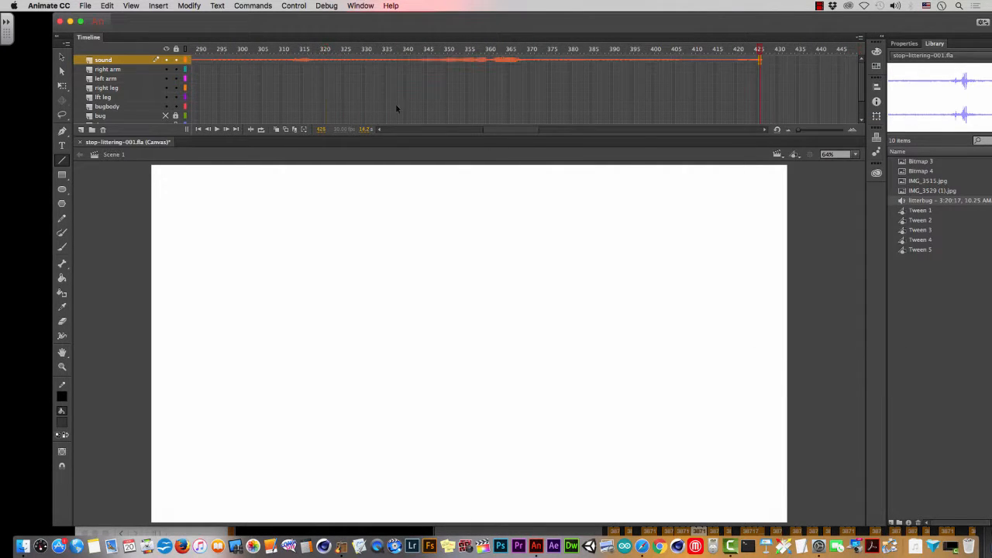
Step: Play the sound layer repeatedly from around frame 300 to locate the voice audio, and return to frame 1
left_click(241, 51)
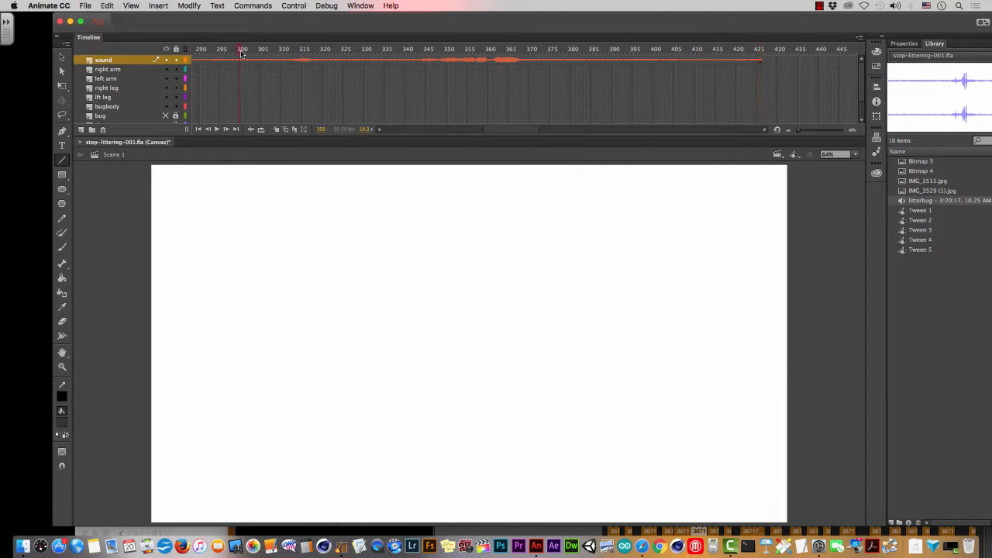
left_click(217, 130)
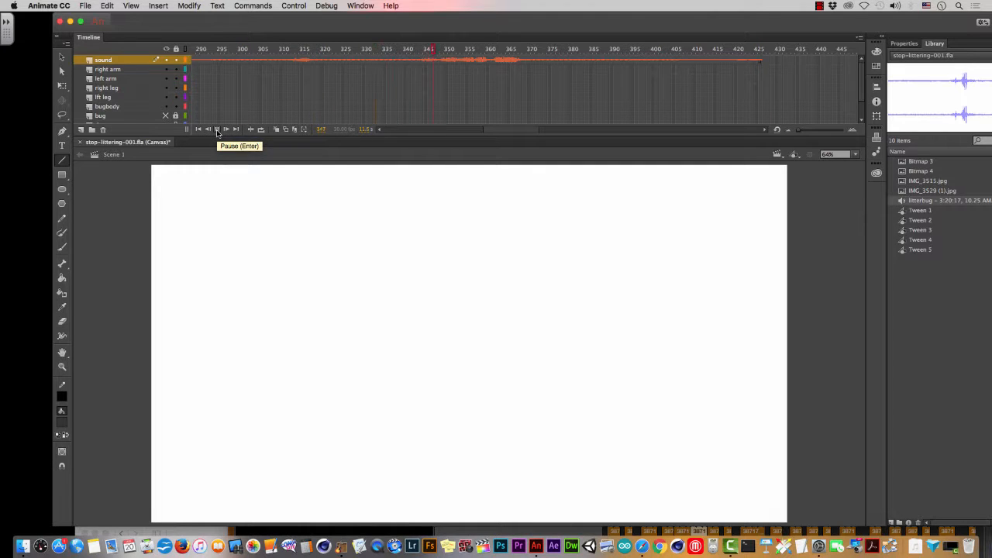
left_click(218, 130)
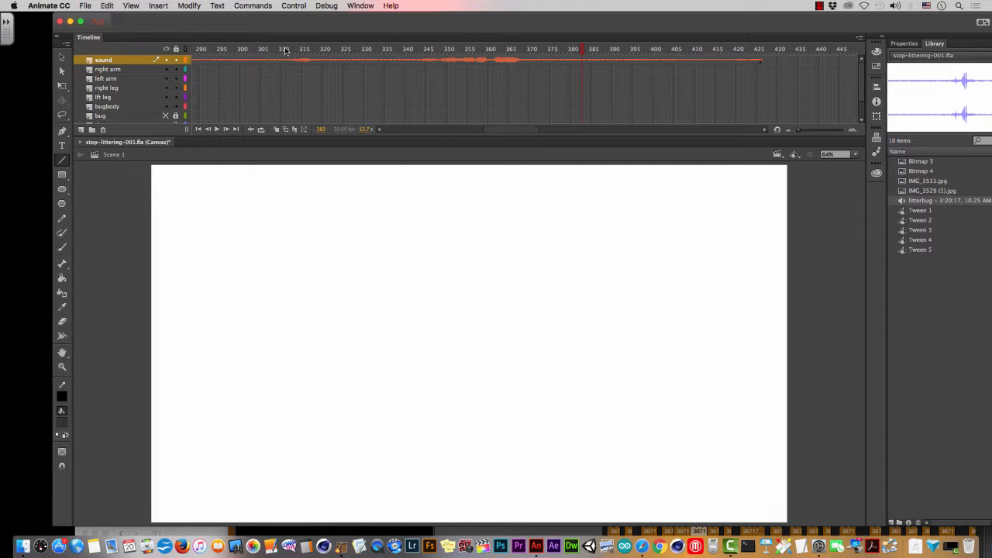
left_click(217, 129)
left_click(217, 129)
left_click(250, 60)
left_click(217, 129)
left_click(217, 129)
left_click(199, 129)
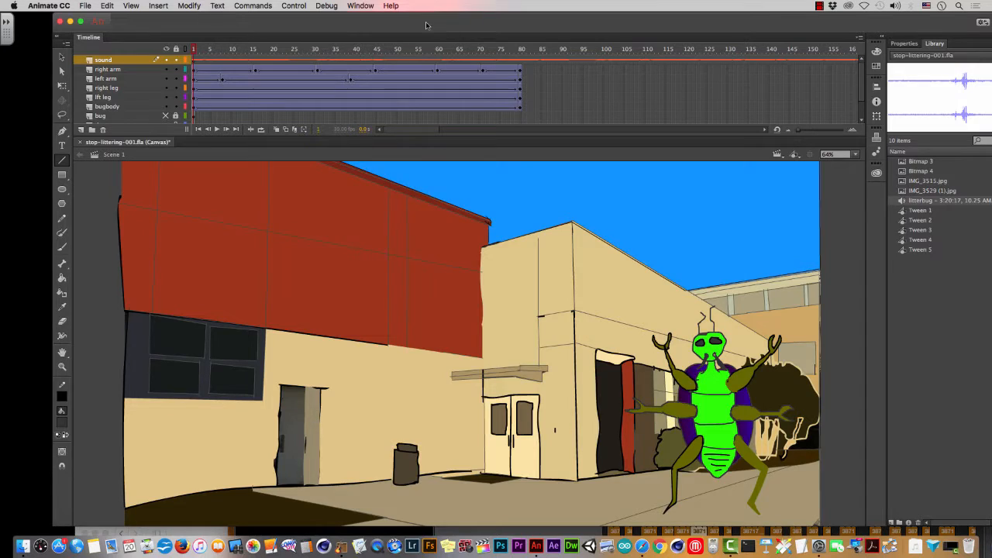
Step: Switch to GarageBand, move the "my great song_2#01" clip on Audio 2 to just before bar 3, and play the song
left_click_drag(427, 26, 213, 25)
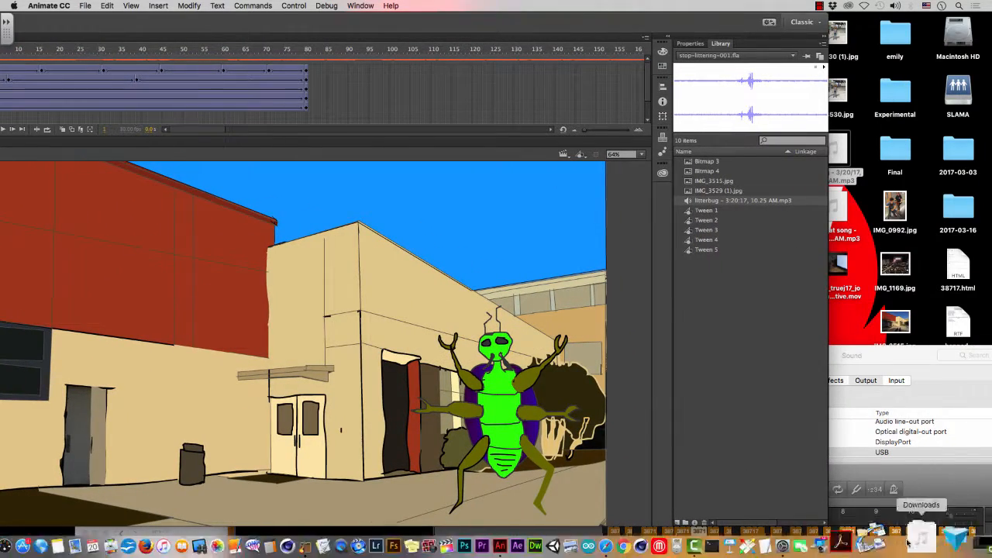
left_click_drag(945, 471, 849, 324)
left_click_drag(831, 94, 708, 30)
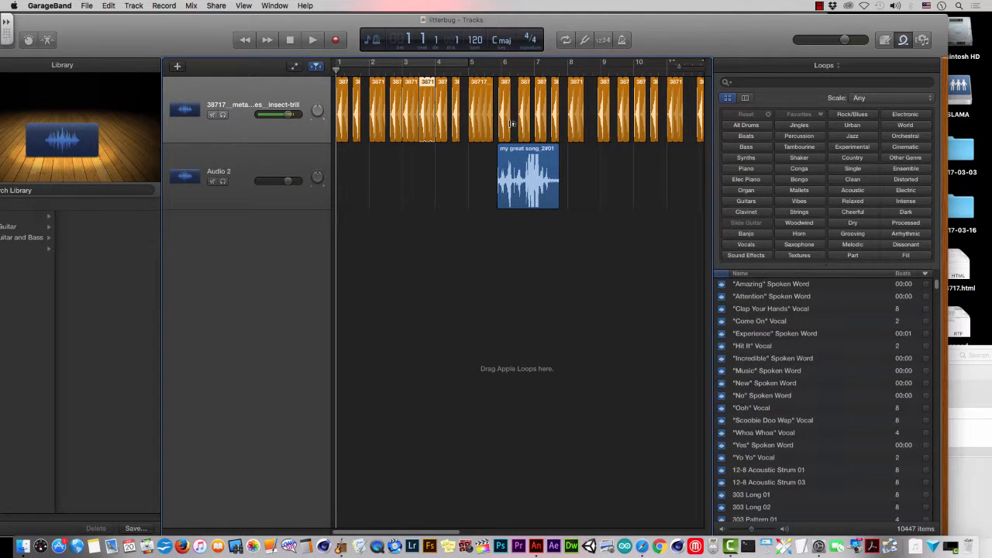
left_click_drag(522, 161, 422, 151)
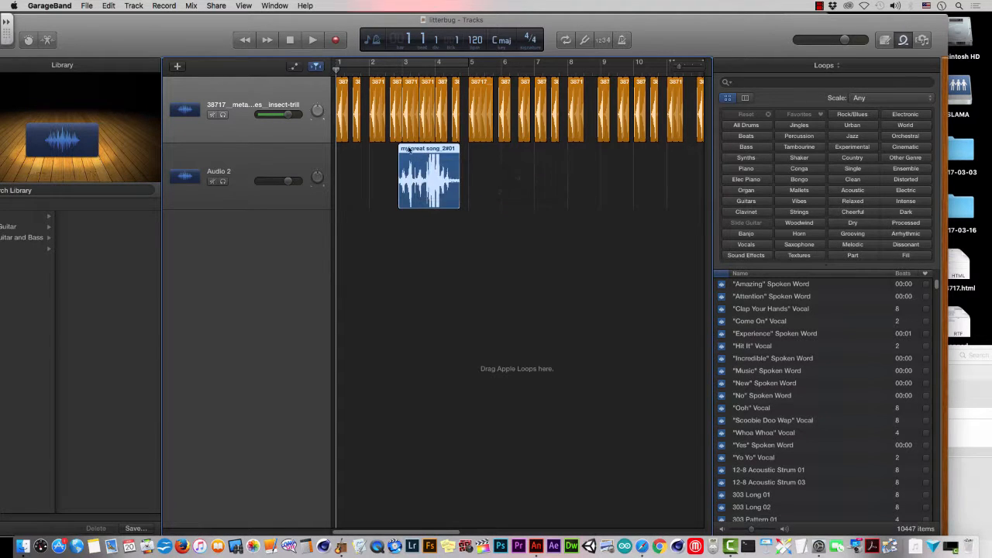
left_click(312, 40)
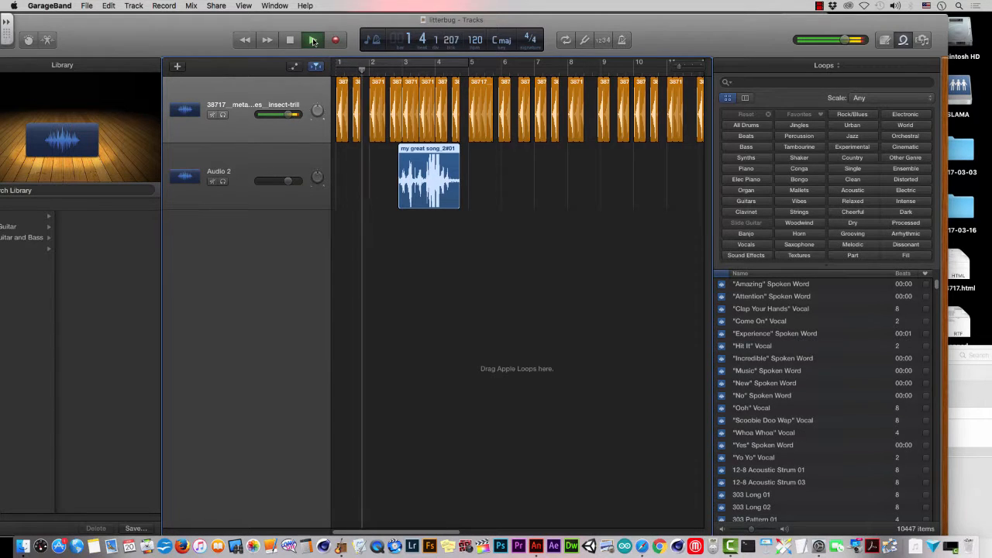
Step: Stop playback, return to the song's start, and move the "my great song_2#01" clip on Audio 2 to just after bar 2
left_click(291, 41)
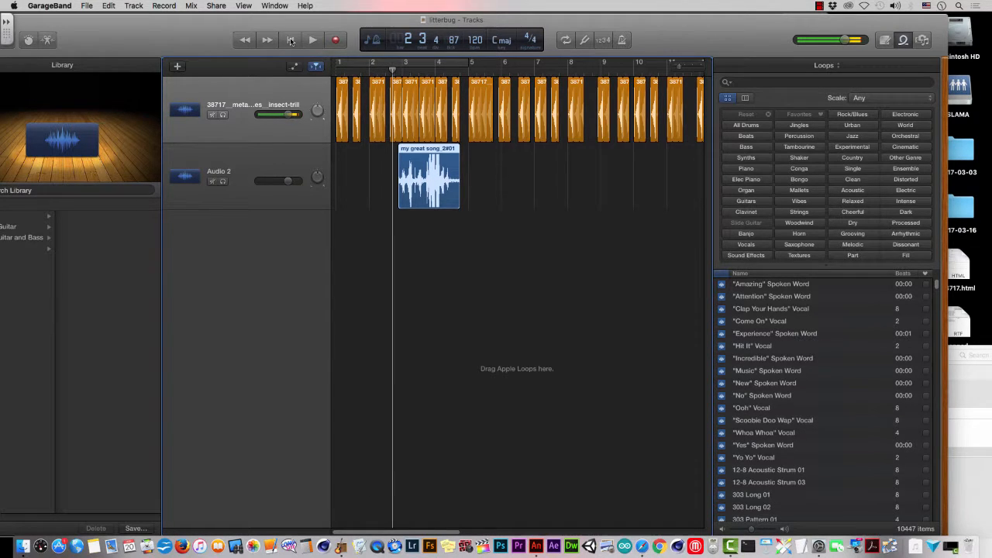
left_click(291, 41)
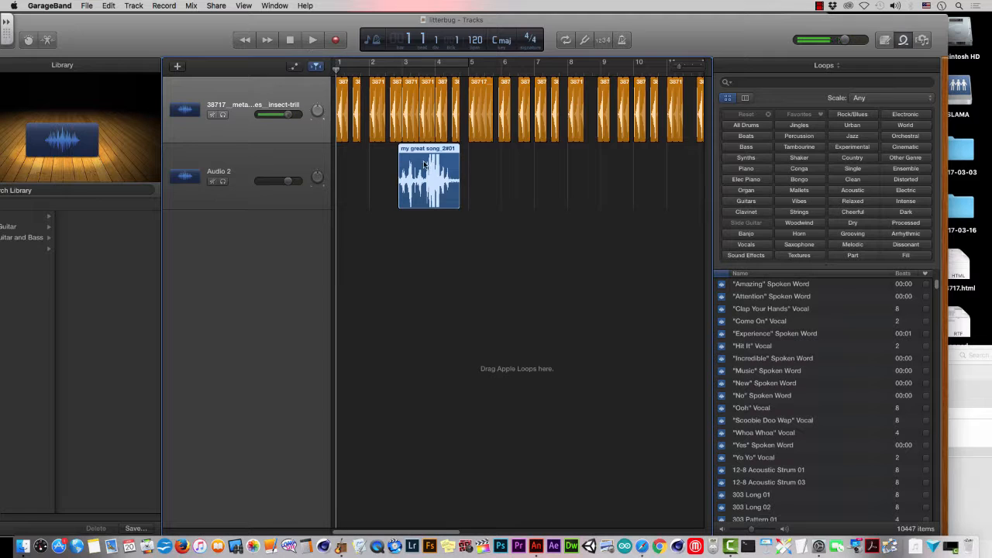
left_click_drag(424, 164, 403, 163)
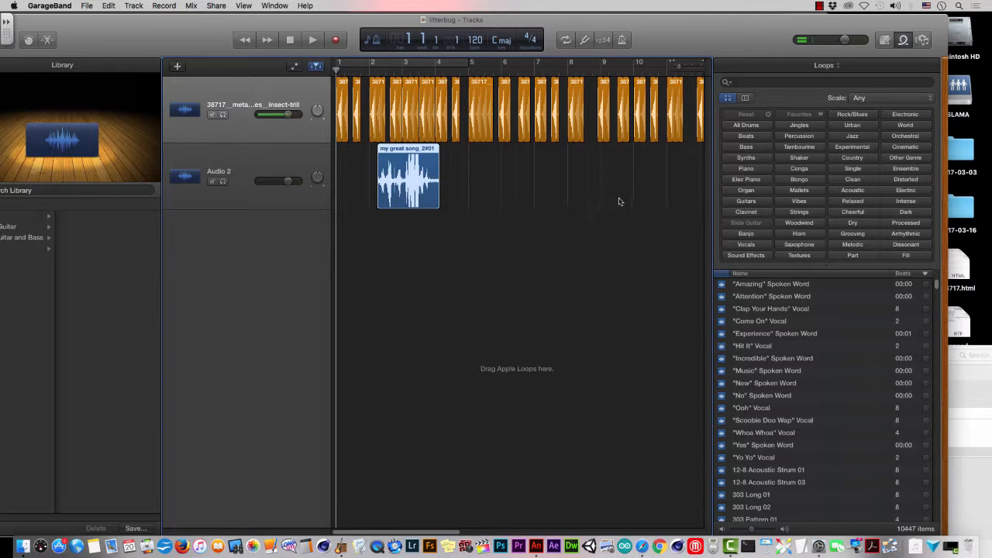
Step: Delete the insect-trill regions from about bar 7 onward and play the song from the start to check the timing
left_click_drag(540, 196, 718, 104)
key("Delete")
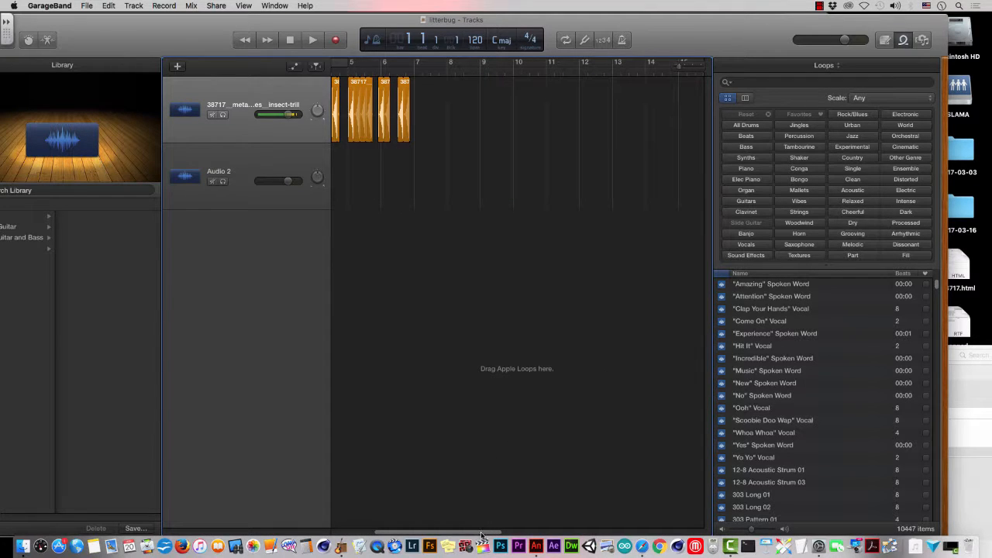
left_click_drag(479, 533, 359, 535)
left_click(313, 40)
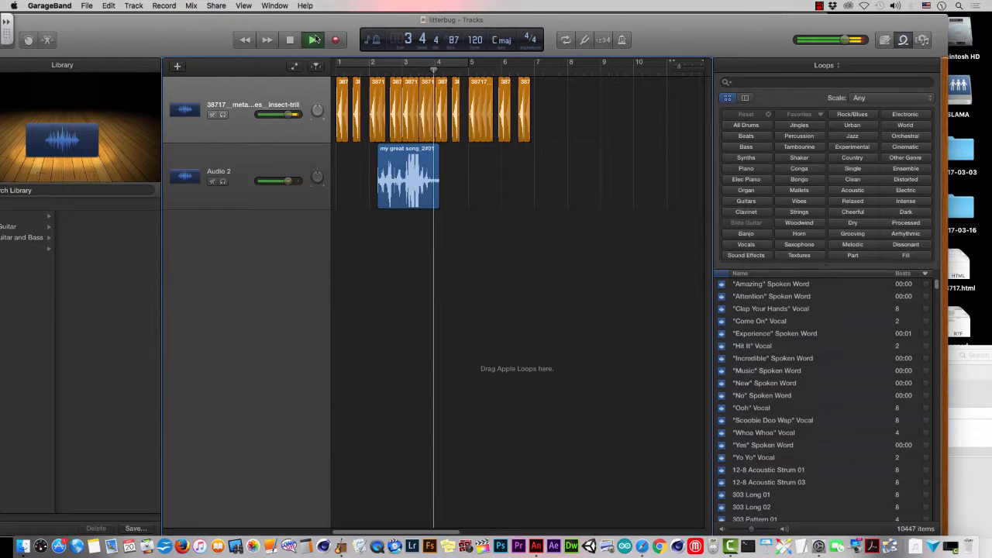
left_click(292, 41)
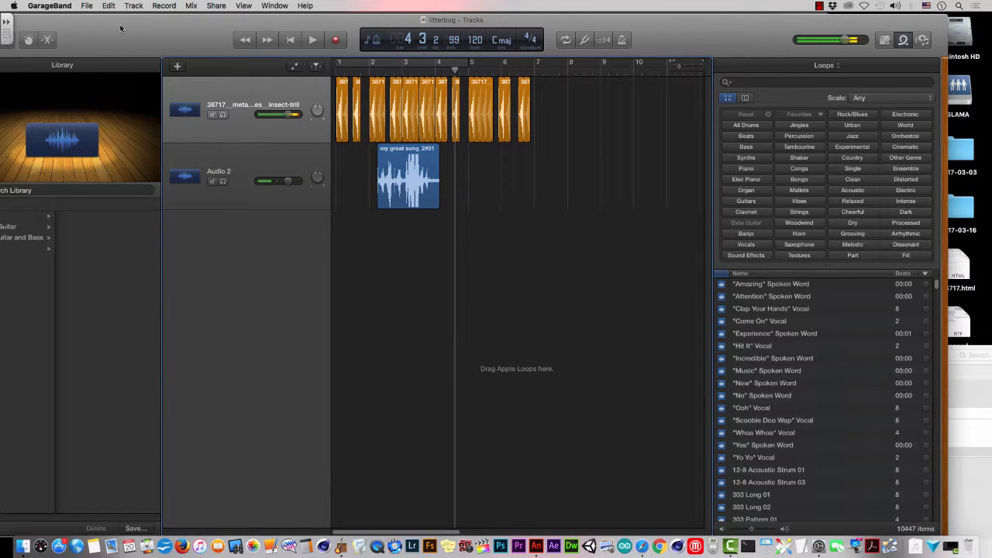
Step: Switch to Animate and clear the keyframe at frame 1 of the sound layer to remove the old audio
left_click_drag(295, 51, 712, 120)
left_click(426, 27)
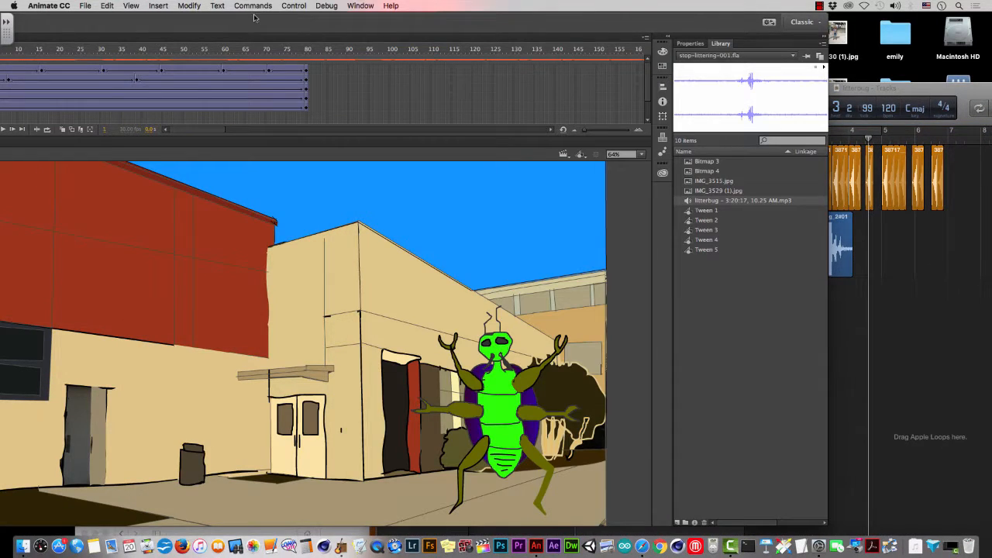
left_click_drag(256, 20, 533, 29)
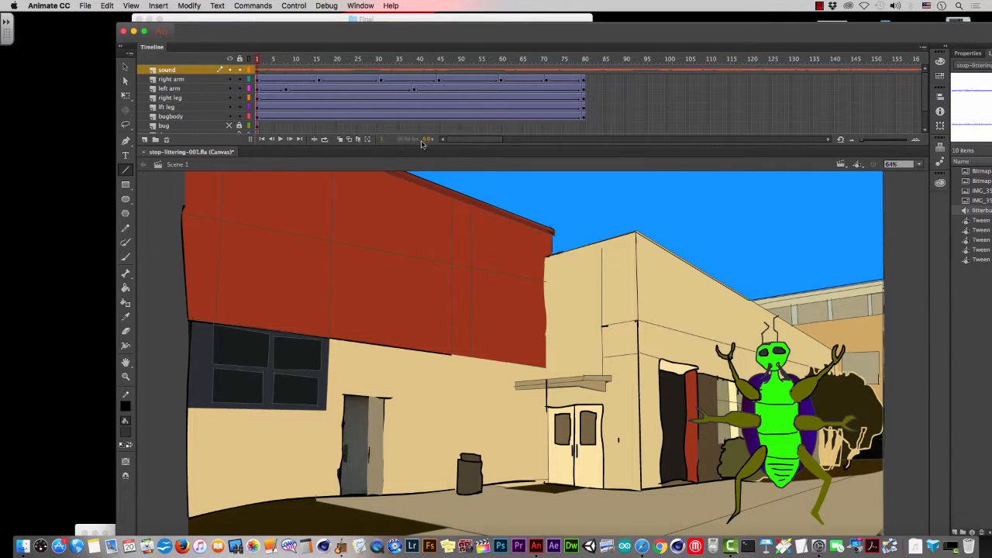
right_click(259, 71)
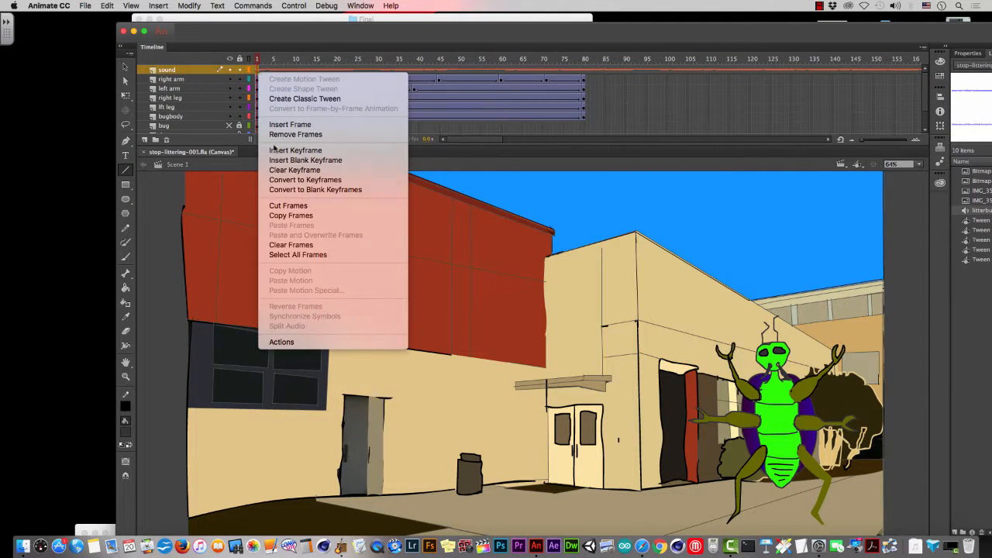
left_click(279, 170)
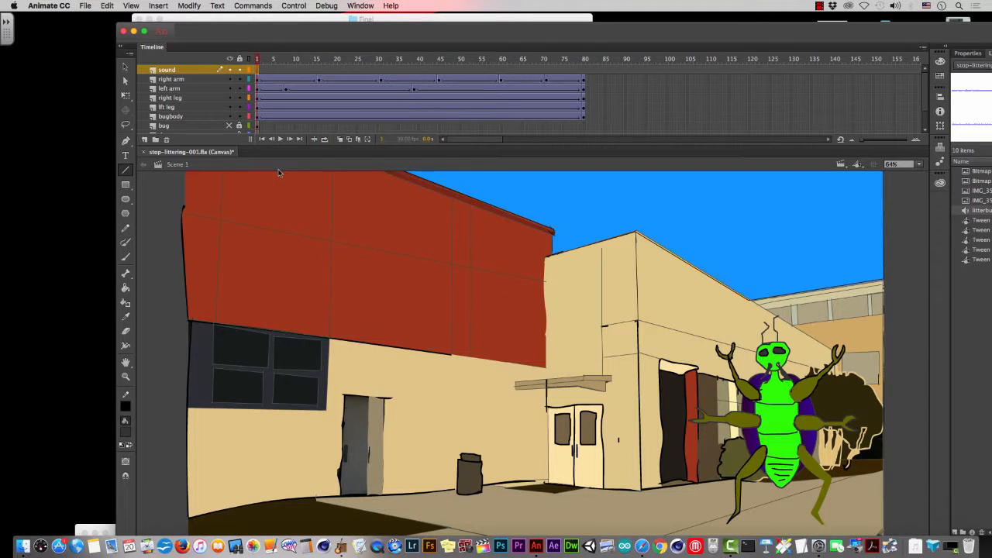
Step: Scrub the bug animation from frame 1 to frame 45 and back to frame 1 to review its movement
left_click_drag(734, 38, 577, 30)
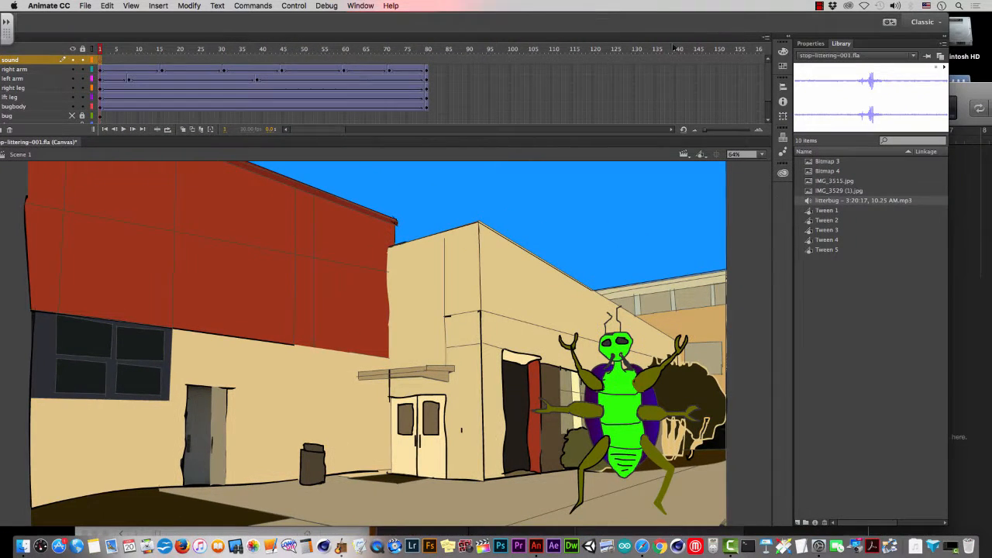
left_click_drag(195, 22, 240, 22)
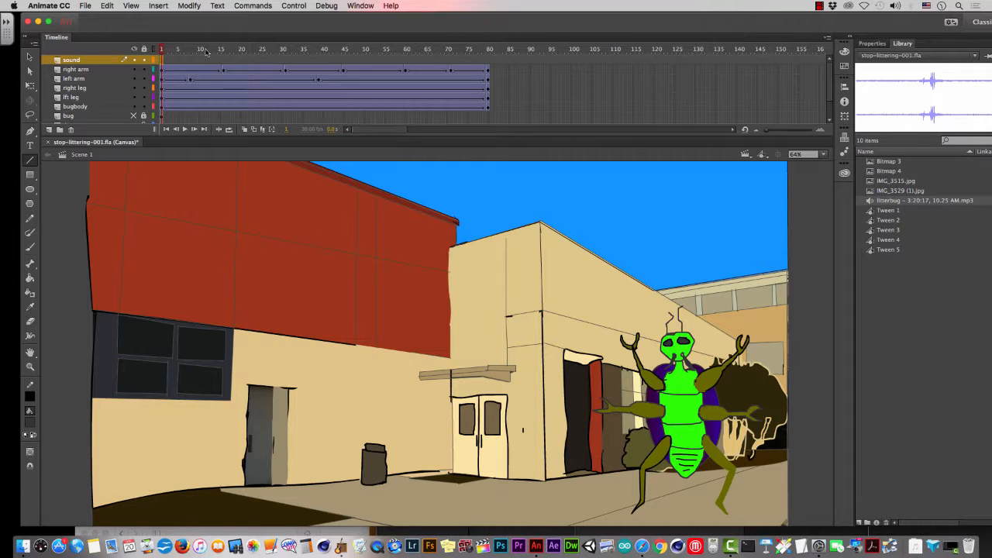
left_click_drag(160, 49, 343, 52)
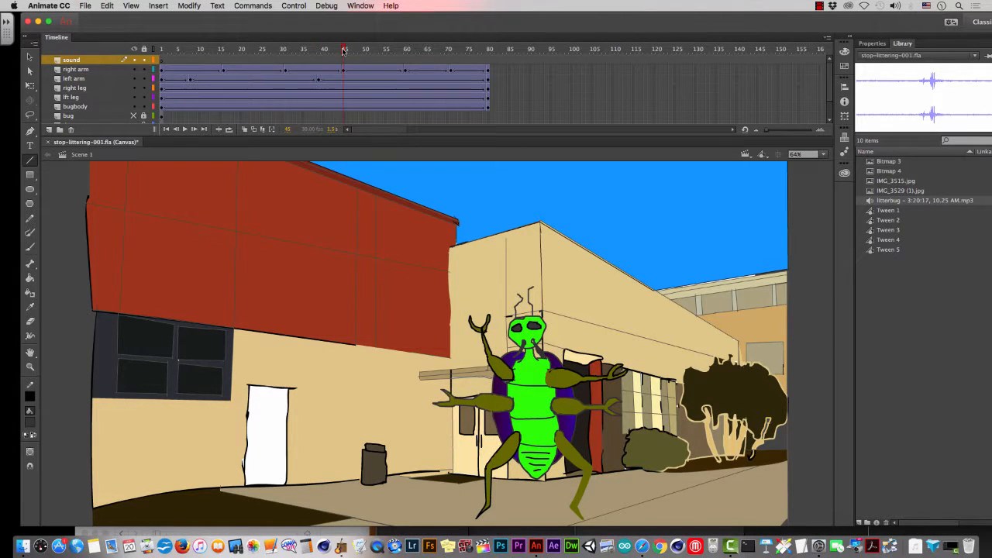
left_click_drag(343, 51, 135, 48)
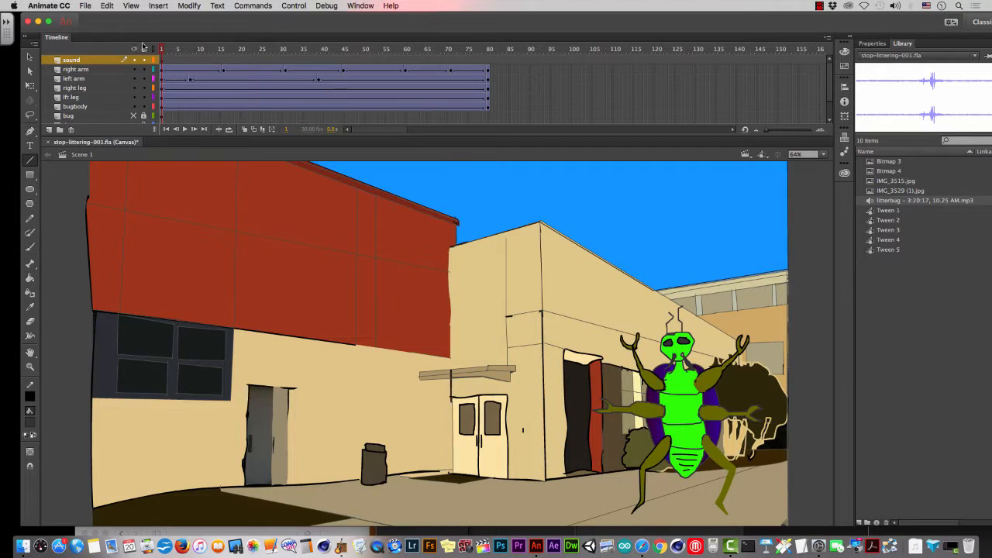